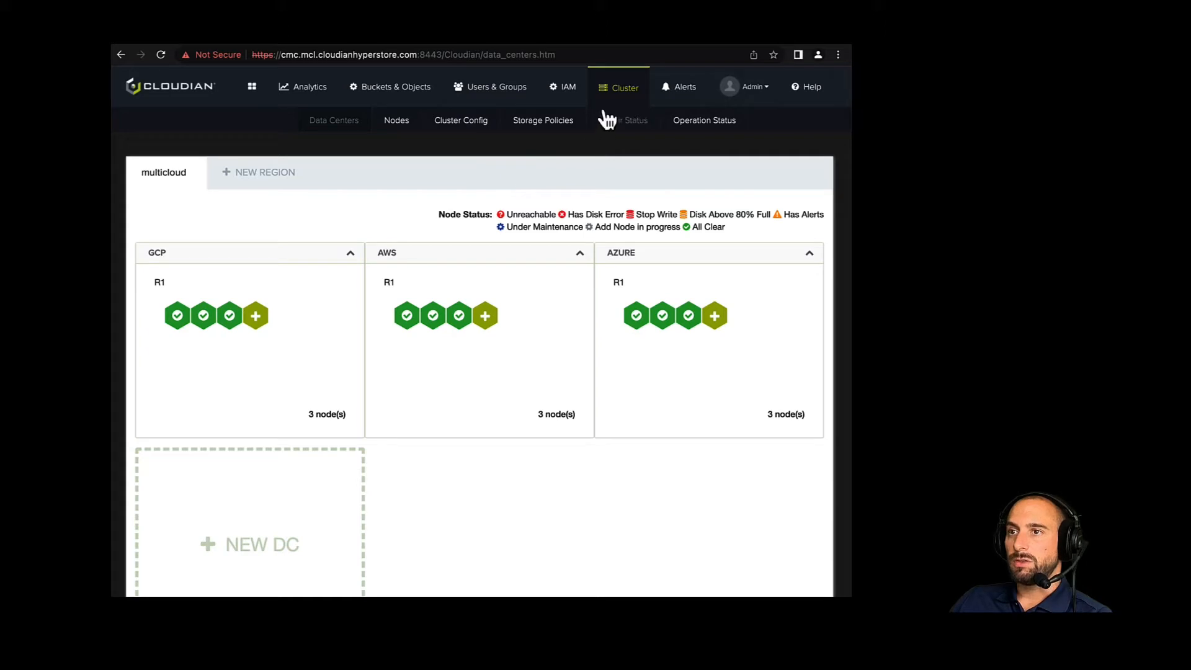
- Enable Auto-Tiering in the cluster's configuration settings and save the change
{"action": "left_click", "coordinate": [460, 132]}
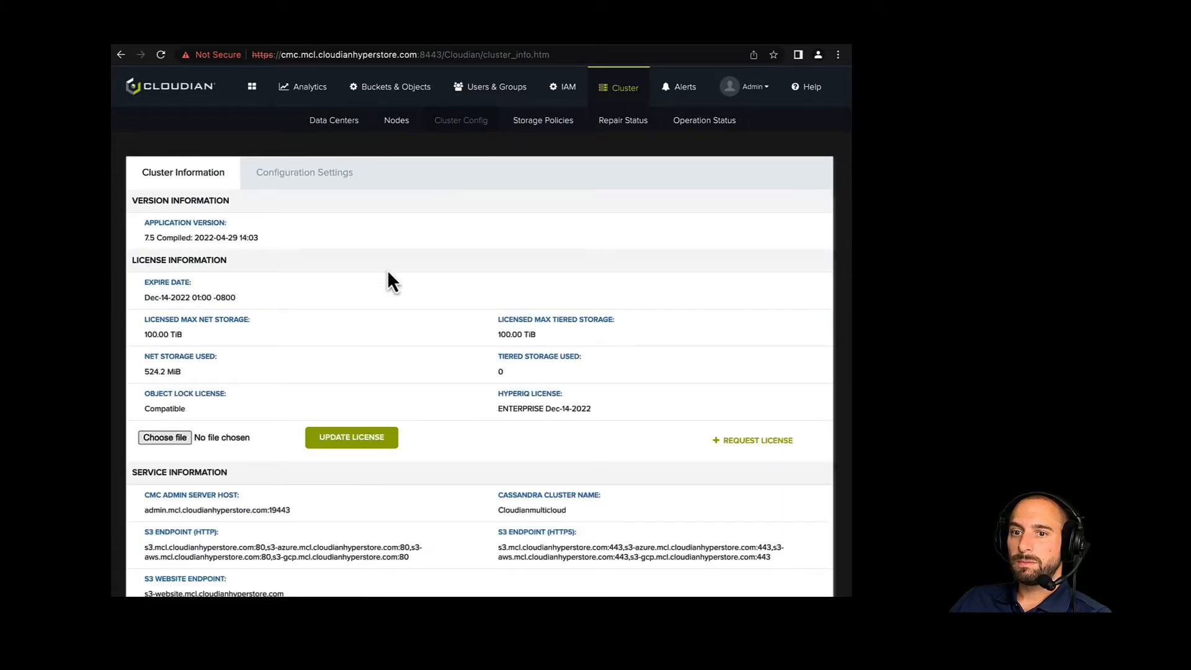
{"action": "left_click", "coordinate": [289, 178]}
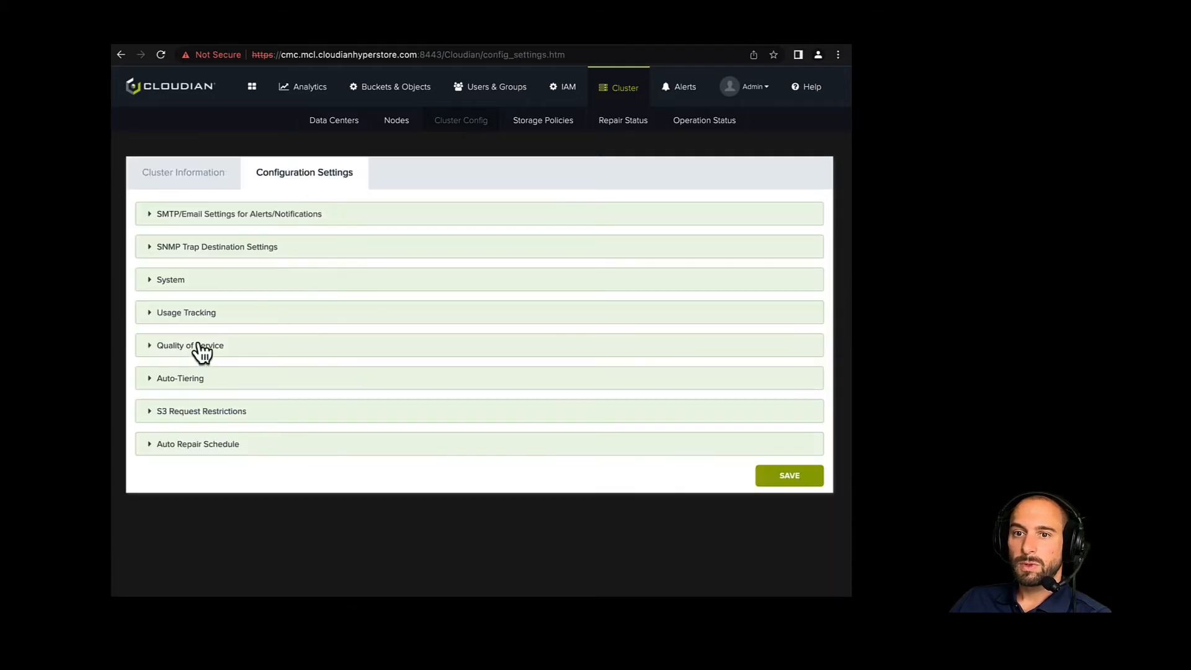
{"action": "left_click", "coordinate": [175, 378]}
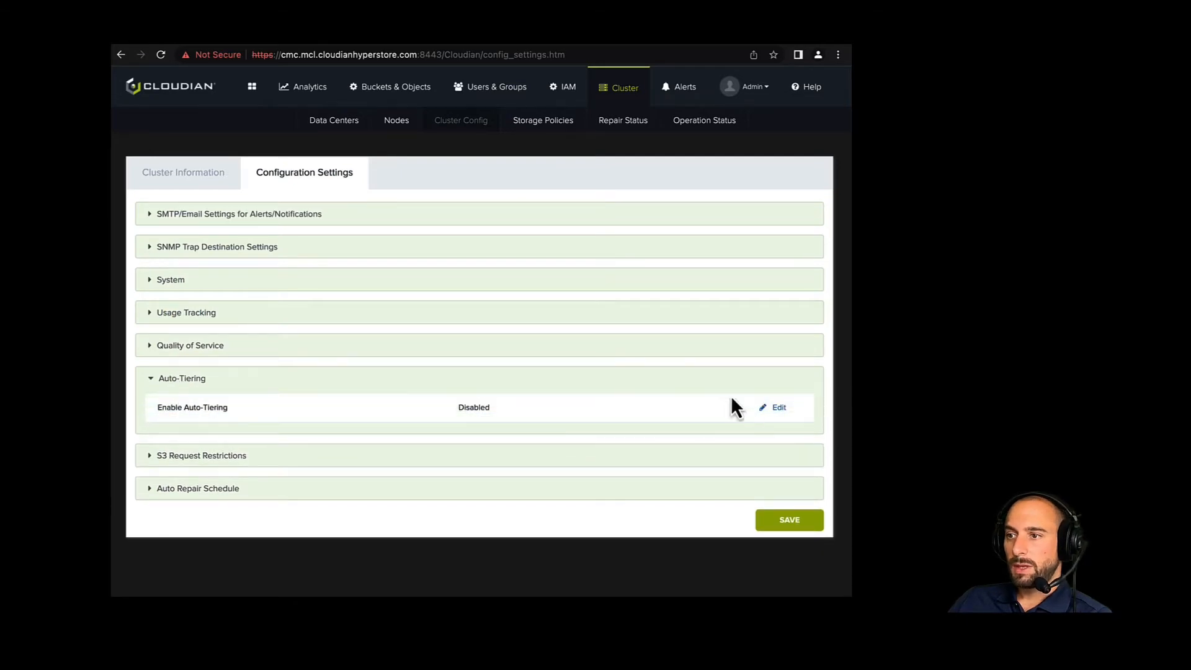
{"action": "left_click", "coordinate": [779, 409]}
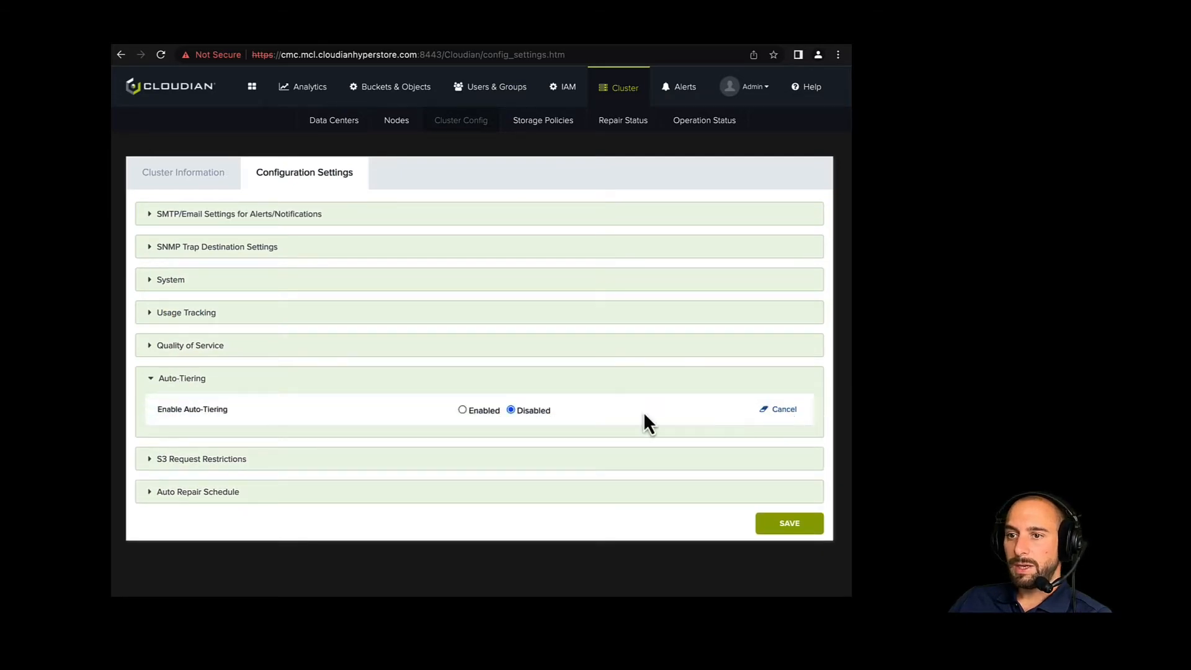
{"action": "left_click", "coordinate": [462, 409]}
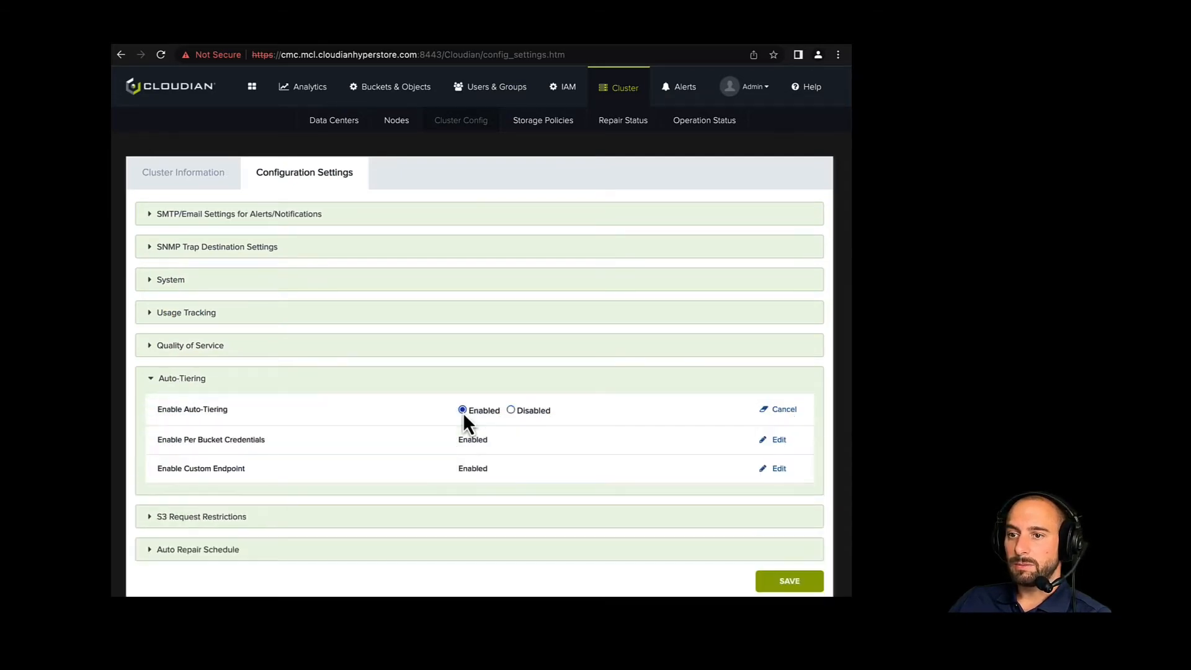
{"action": "left_click", "coordinate": [798, 587]}
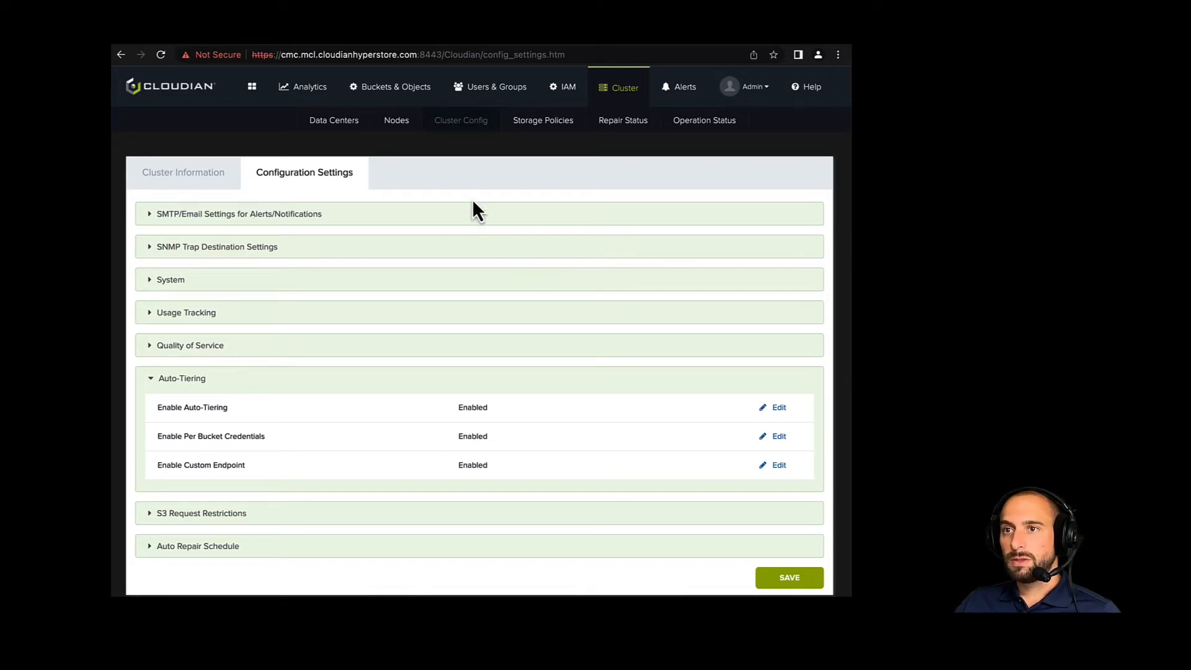
- Search for users in demogroup and open the user data of demouser1
{"action": "left_click", "coordinate": [465, 97]}
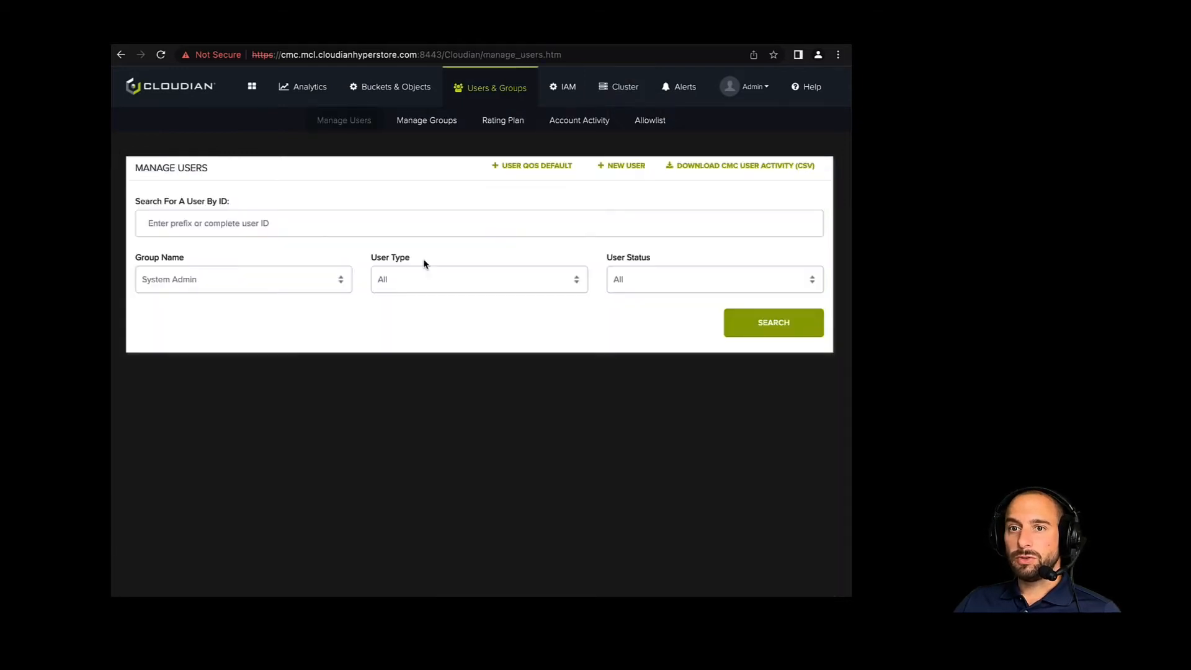
{"action": "left_click", "coordinate": [214, 286]}
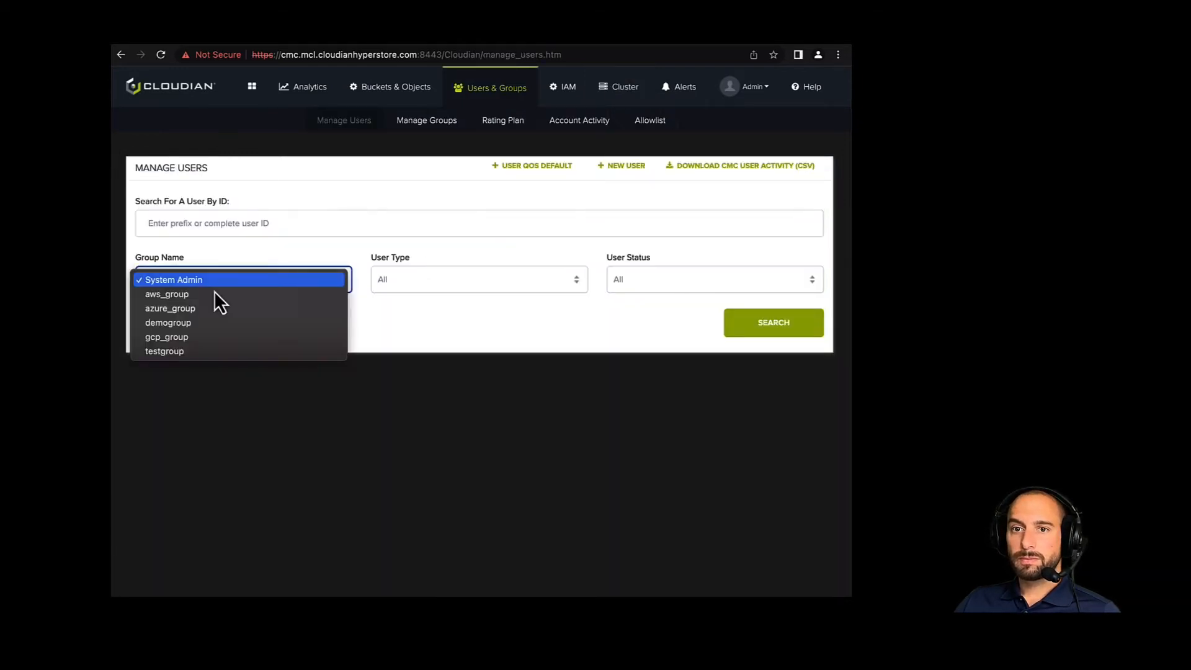
{"action": "left_click", "coordinate": [181, 327]}
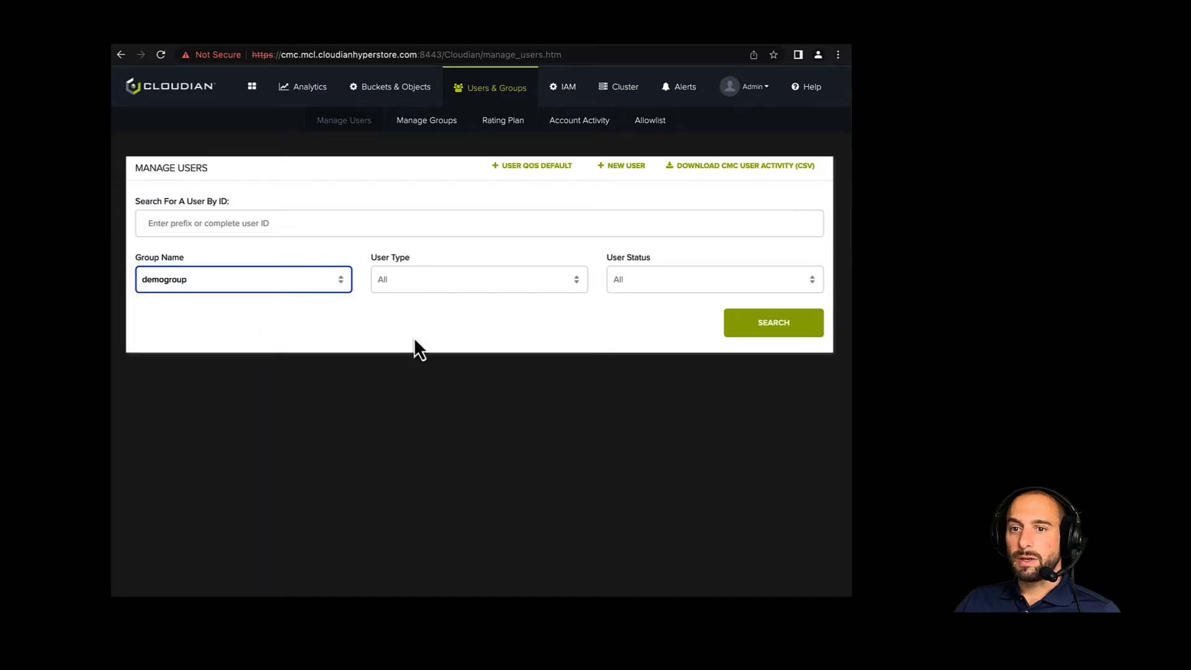
{"action": "left_click", "coordinate": [758, 328]}
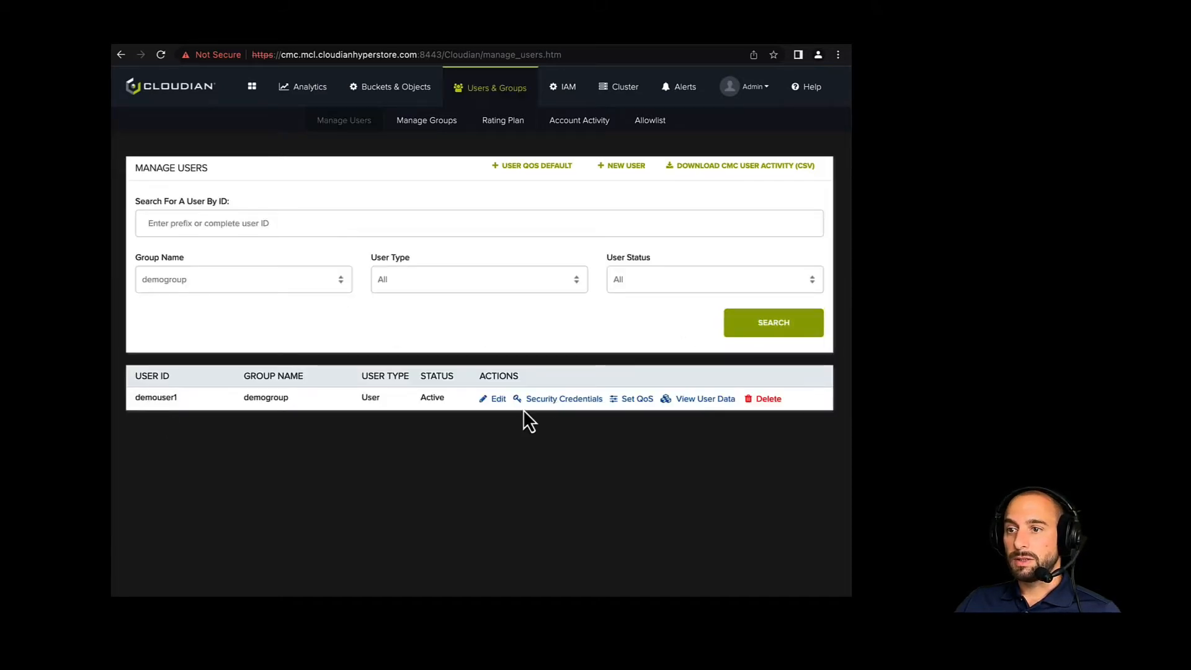
{"action": "left_click", "coordinate": [703, 402]}
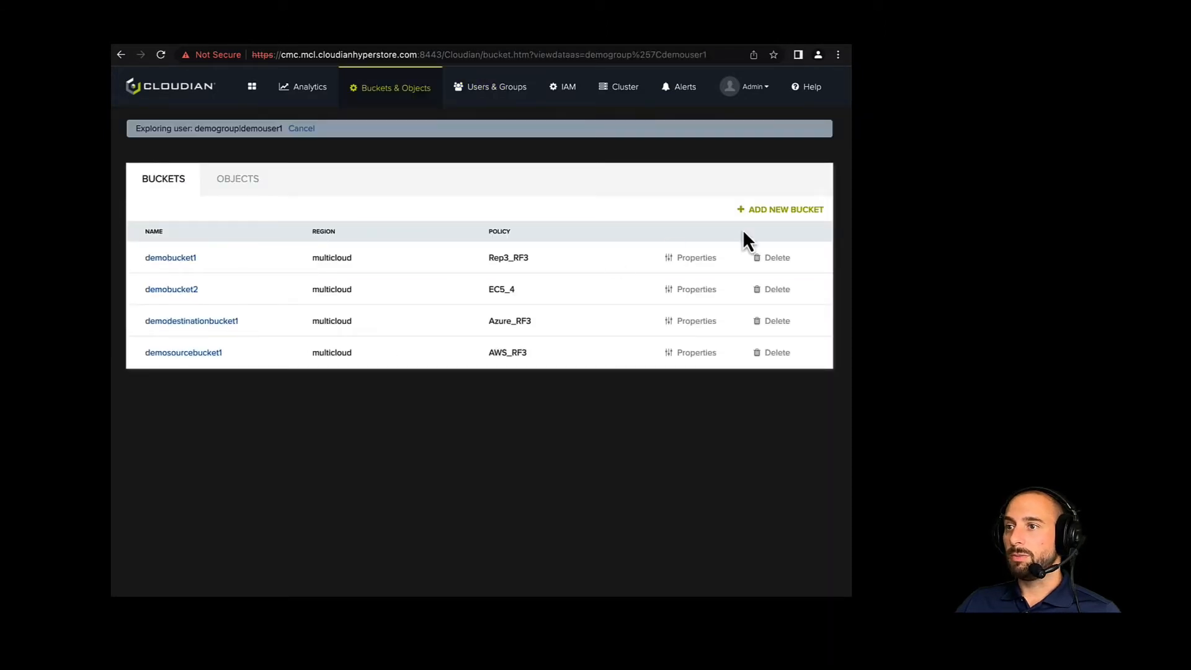
- Create a bucket named demoazuretieringbucket1 with the Azure_RF3 storage policy
{"action": "left_click", "coordinate": [761, 209]}
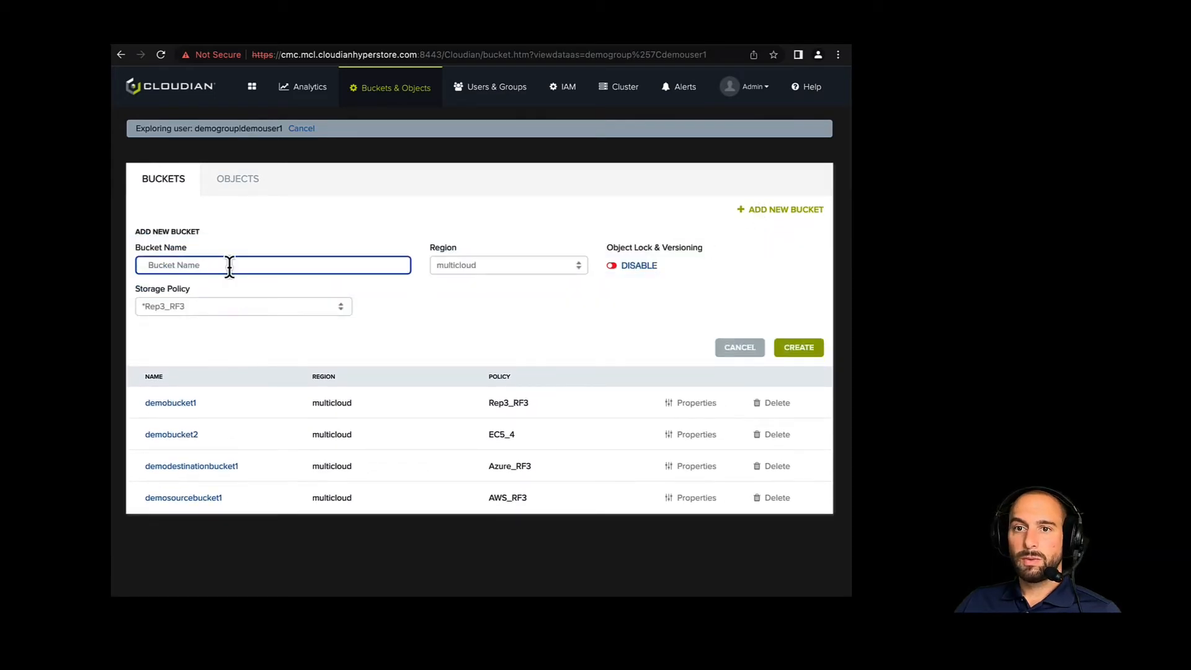
{"action": "type", "text": "demo"}
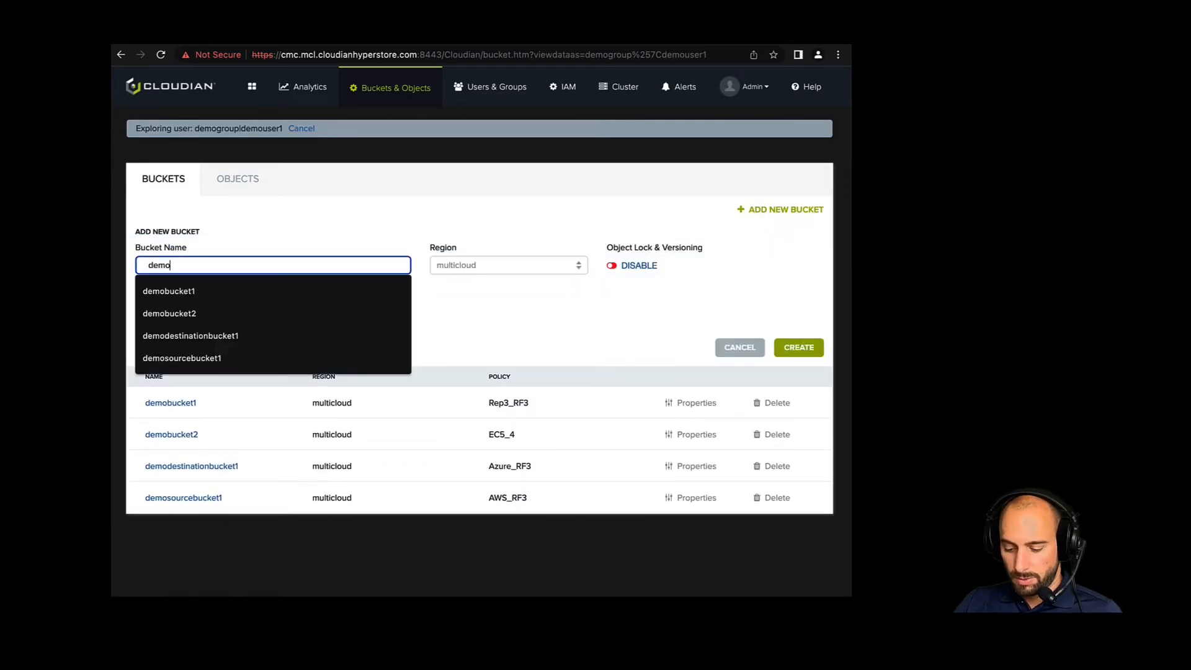
{"action": "type", "text": "azuret"}
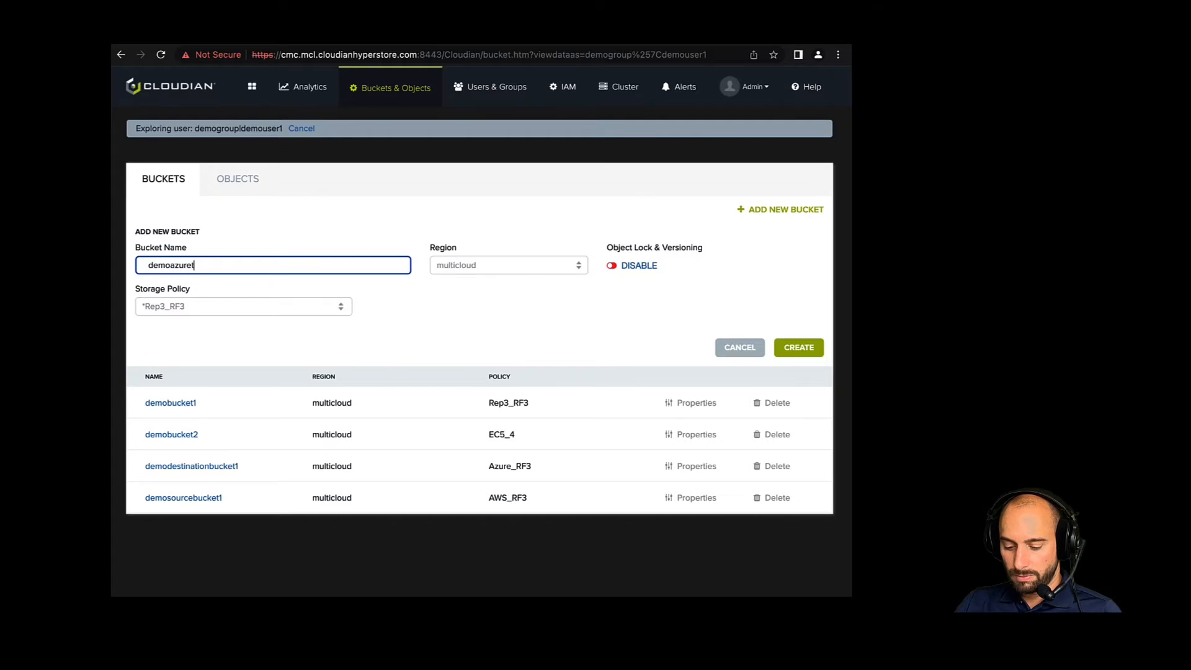
{"action": "type", "text": "ieringbuc"}
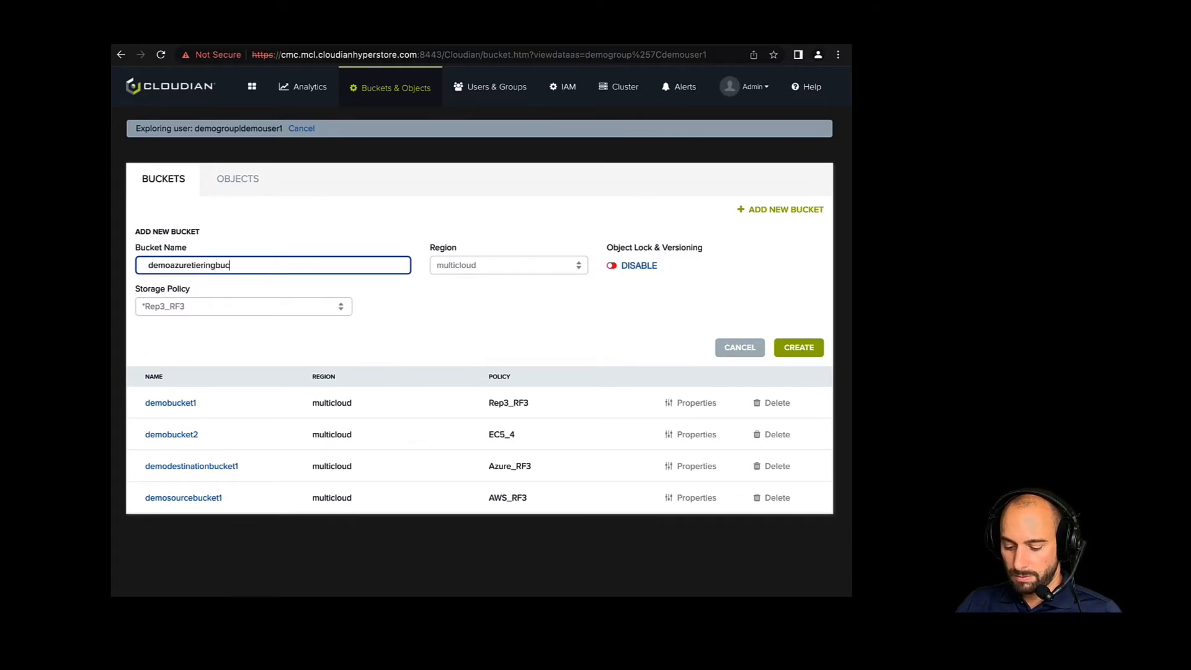
{"action": "type", "text": "ket1"}
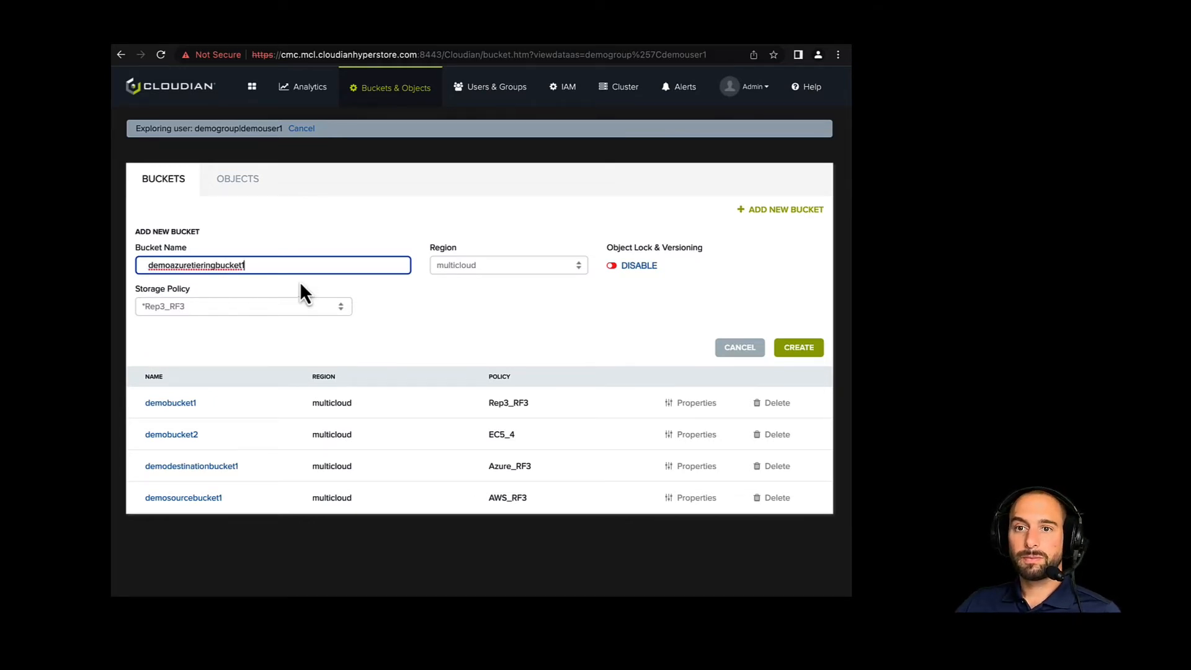
{"action": "left_click", "coordinate": [231, 307]}
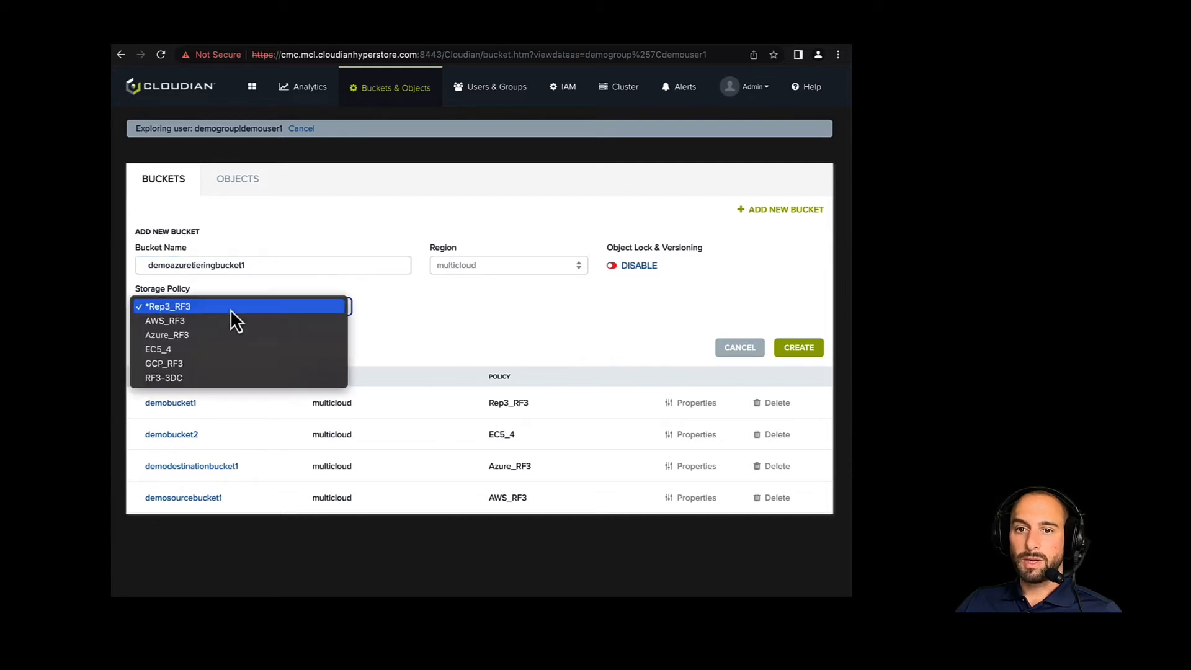
{"action": "left_click", "coordinate": [209, 334]}
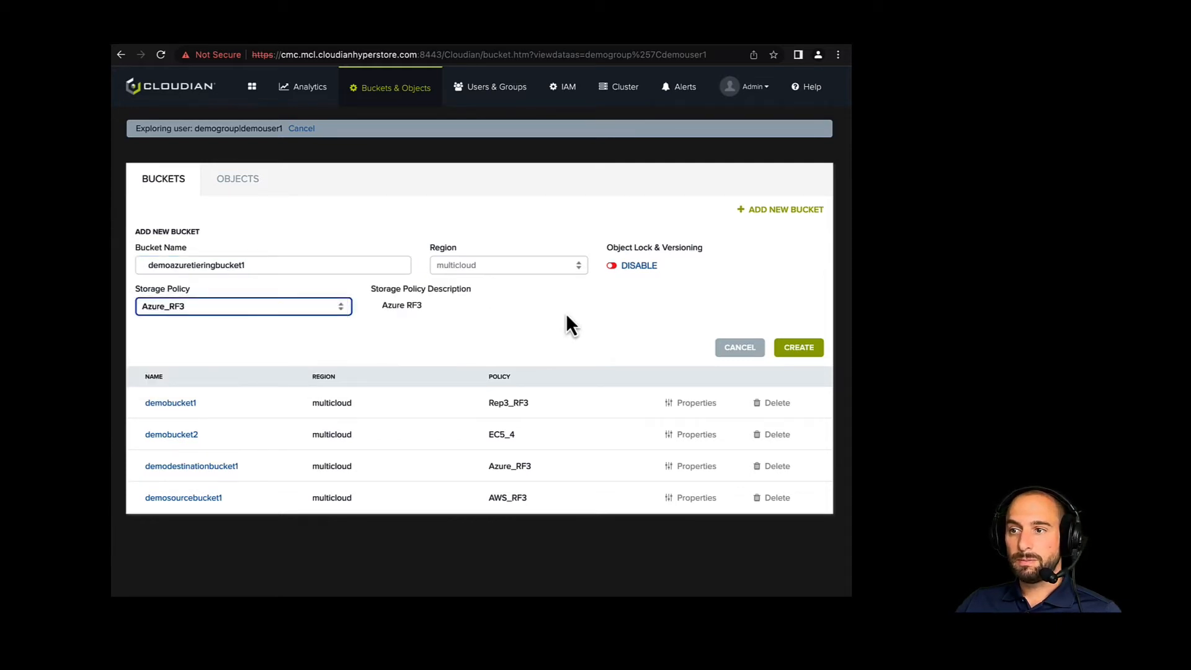
{"action": "left_click", "coordinate": [800, 351]}
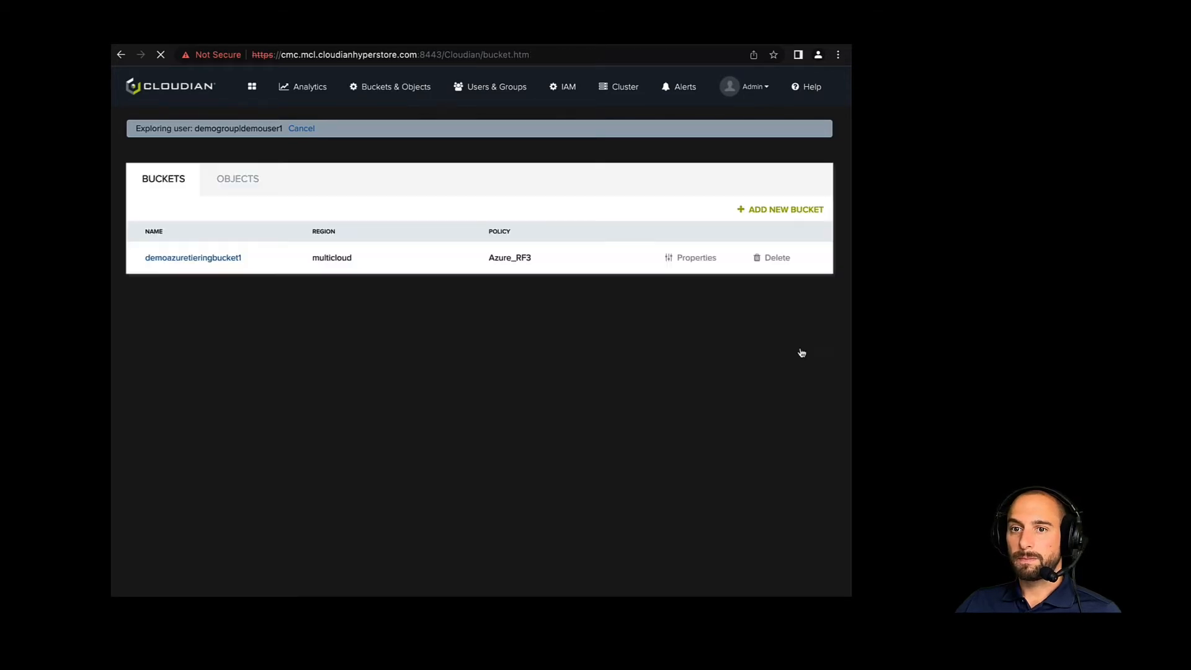
- Start a lifecycle rule for demoazuretieringbucket1 with tiering enabled, moving current versions to Azure 0 days after creation date
{"action": "left_click", "coordinate": [705, 260]}
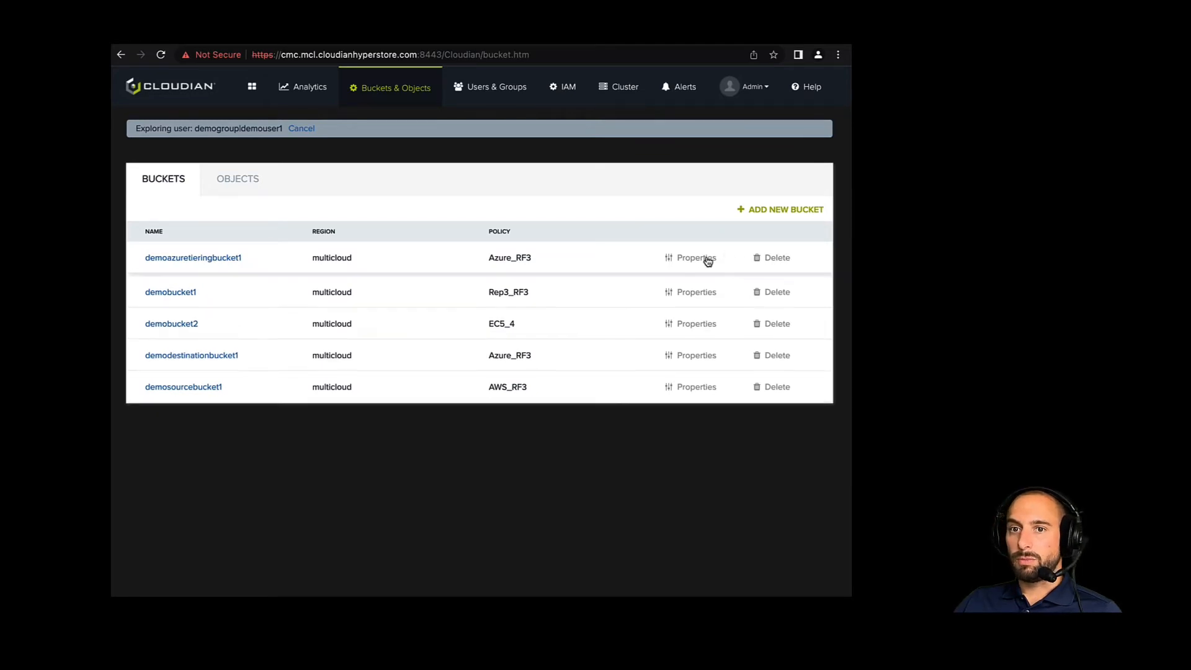
{"action": "left_click", "coordinate": [332, 304]}
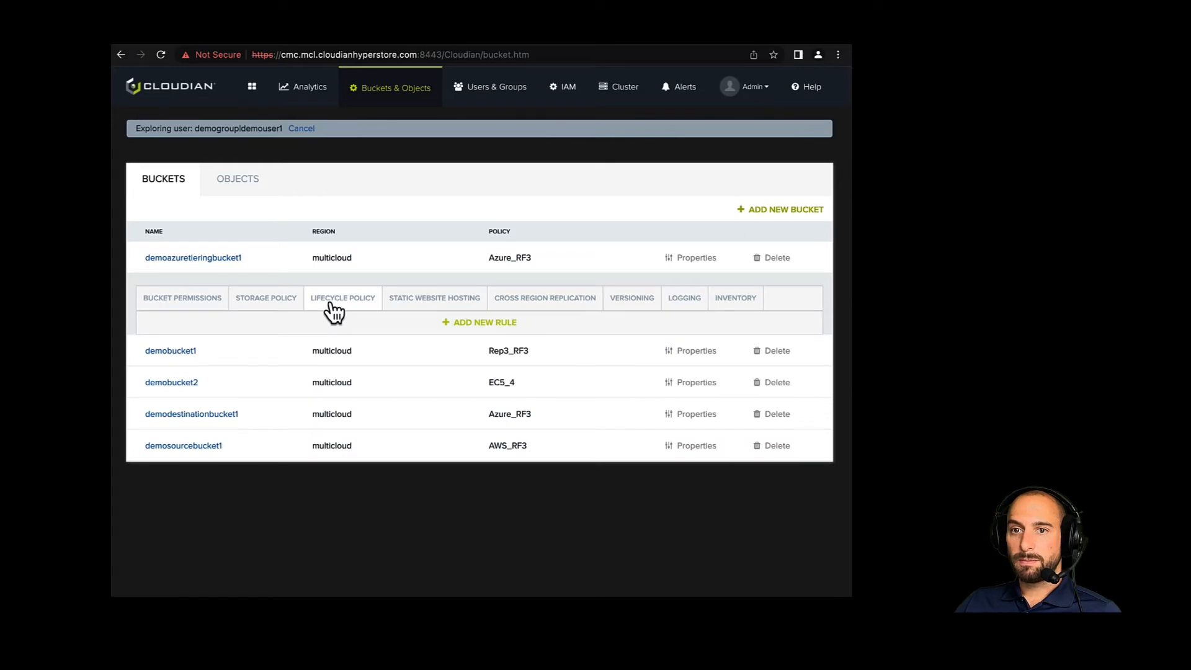
{"action": "left_click", "coordinate": [493, 322]}
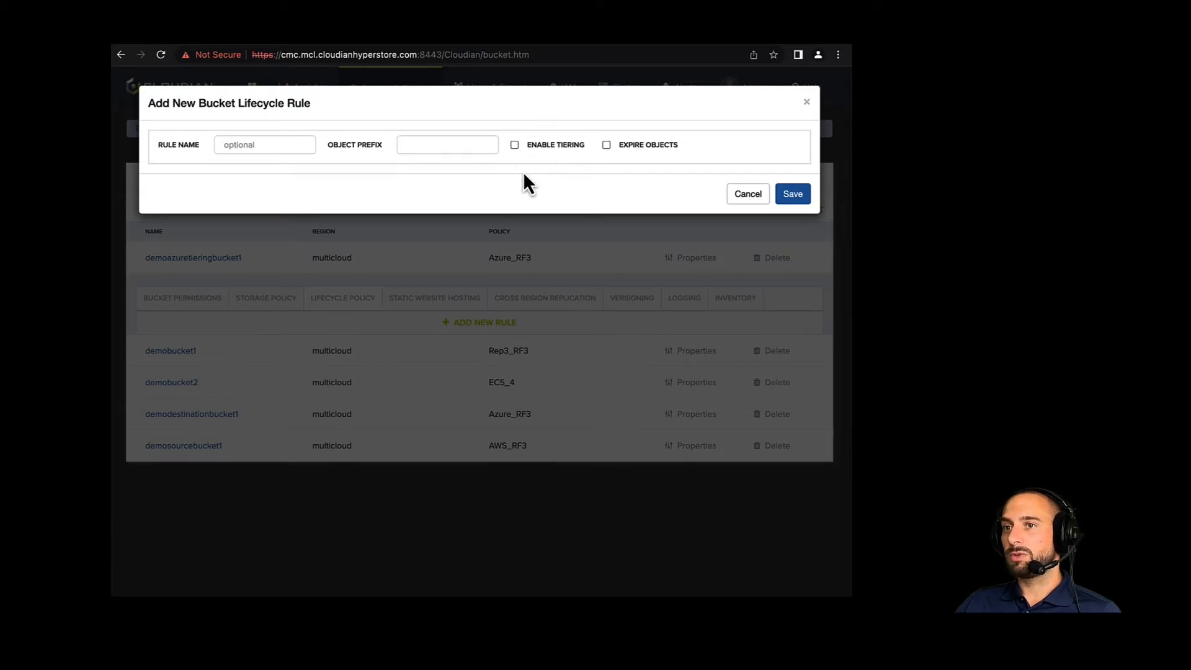
{"action": "left_click", "coordinate": [514, 145]}
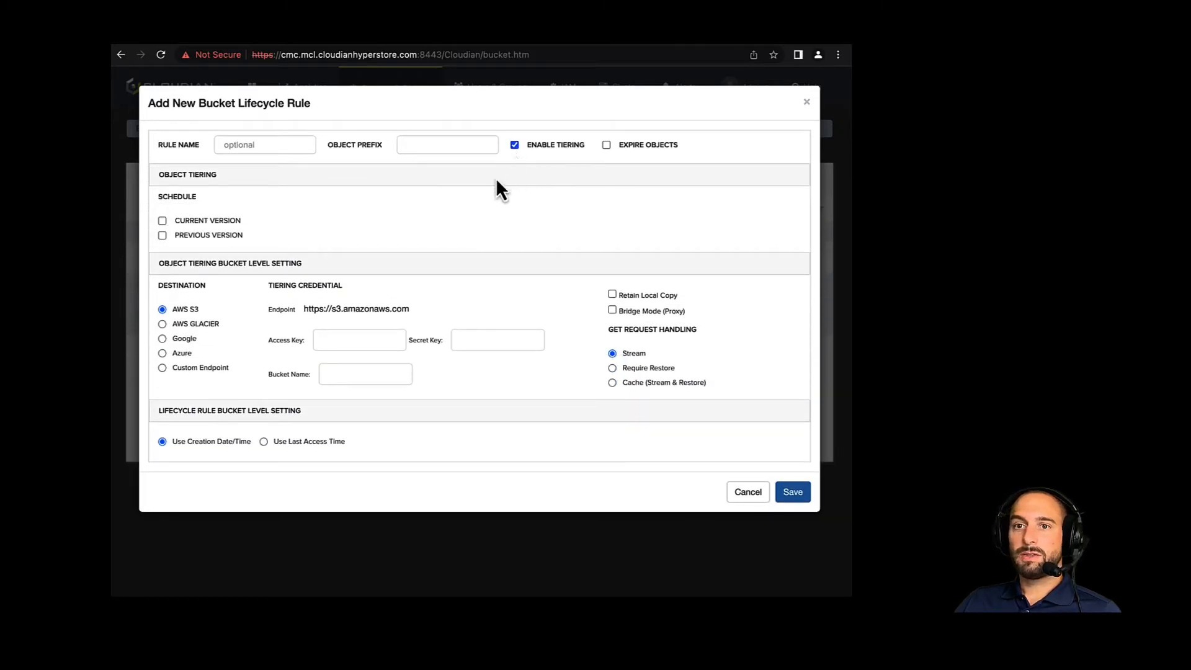
{"action": "left_click", "coordinate": [163, 222]}
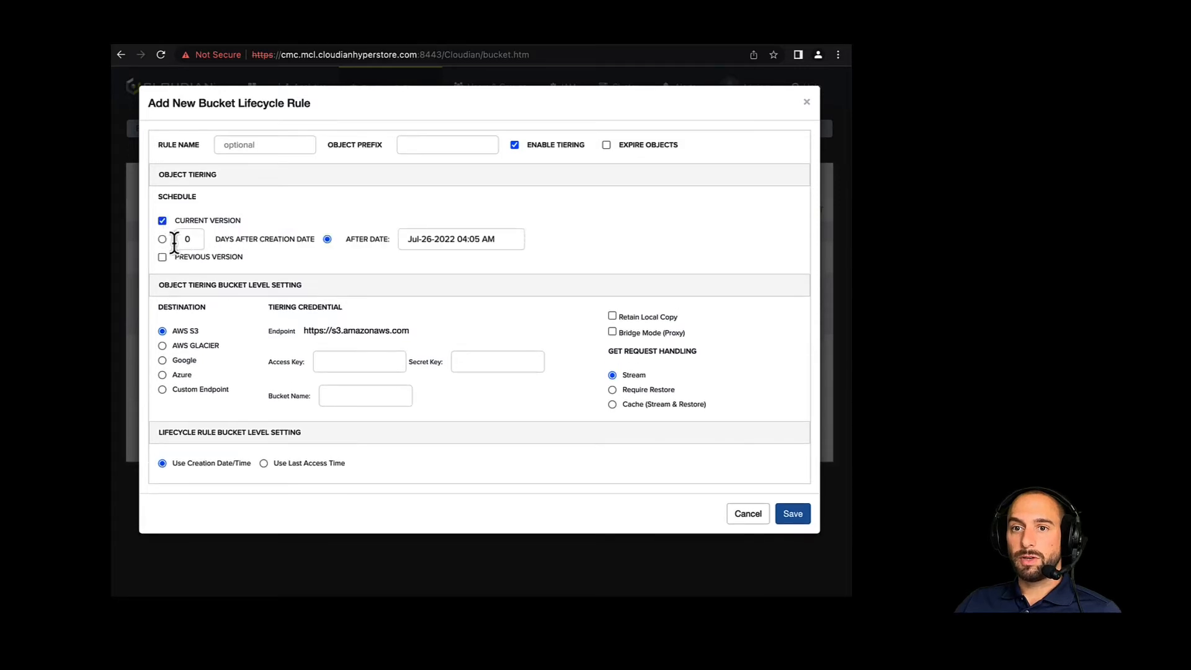
{"action": "left_click", "coordinate": [162, 240]}
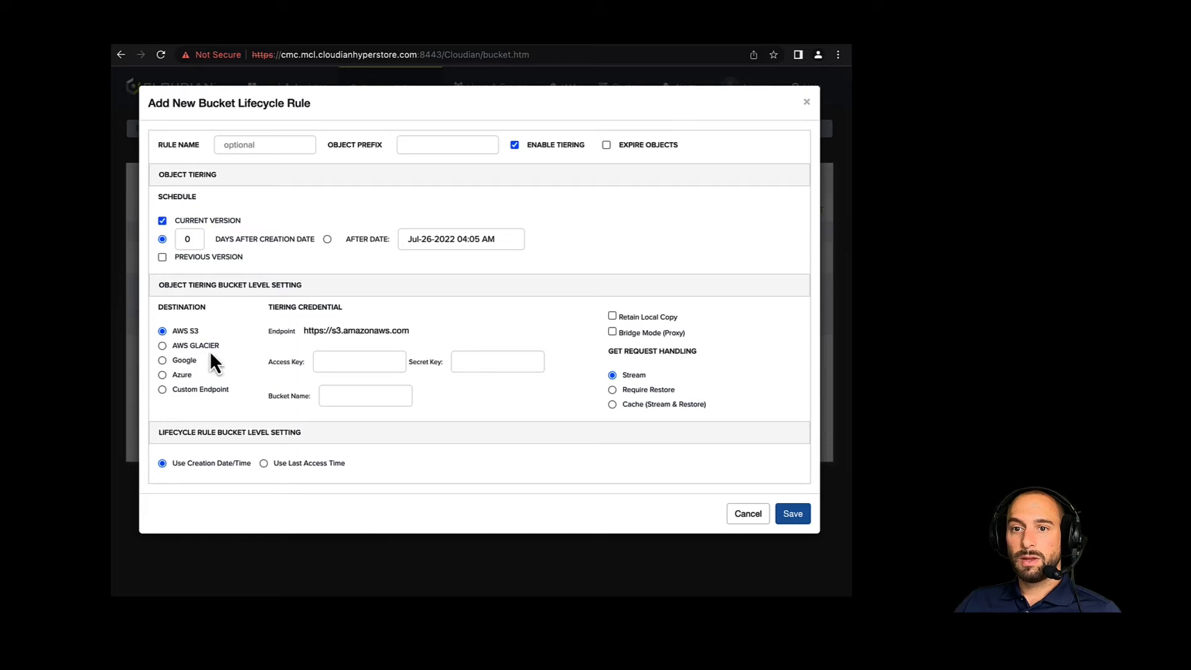
{"action": "left_click", "coordinate": [163, 375]}
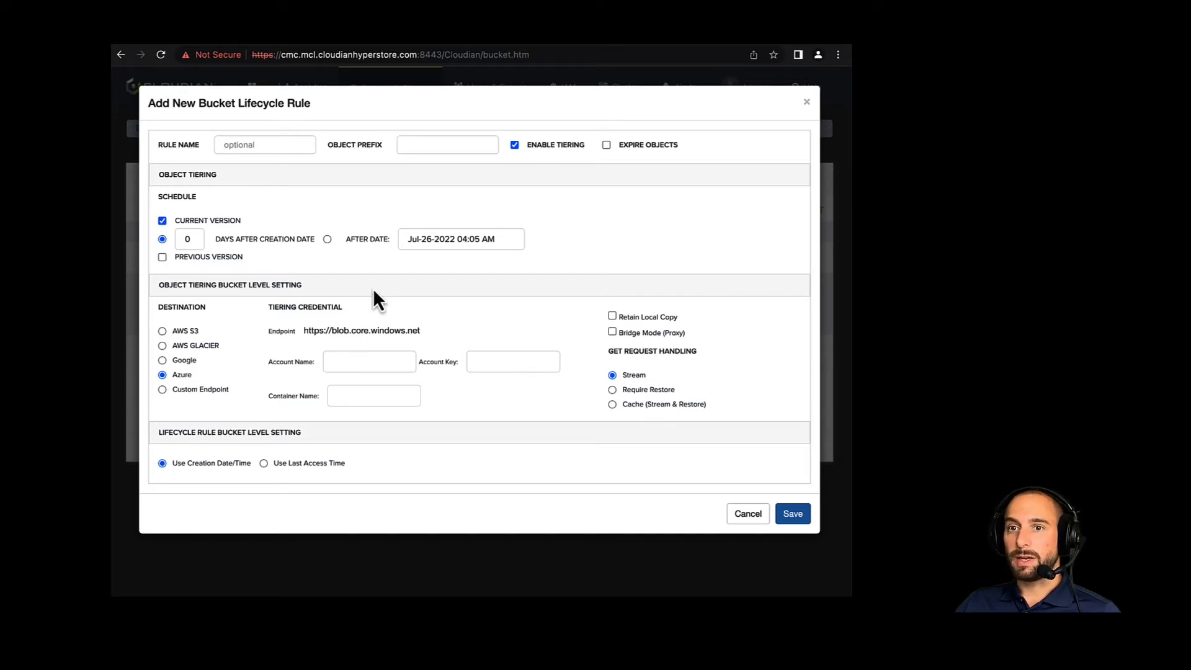
- Switch to the Azure portal, search new resources for "blob" and start creating a storage account
{"action": "left_click", "coordinate": [393, 40]}
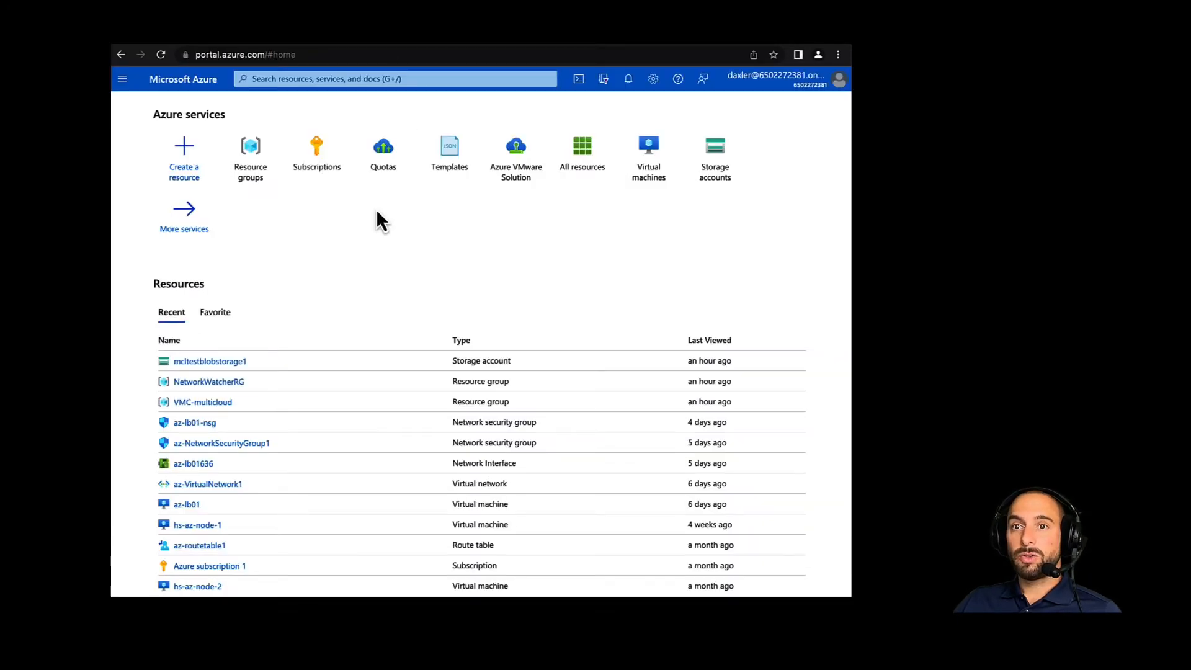
{"action": "left_click", "coordinate": [187, 162]}
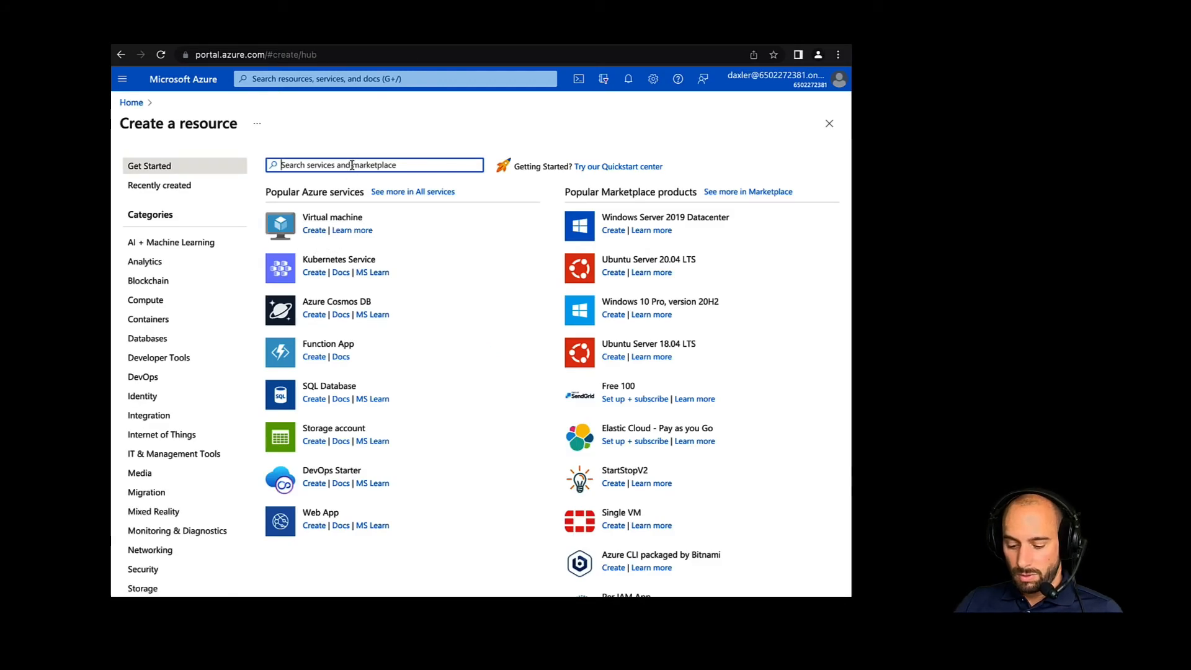
{"action": "type", "text": "blob"}
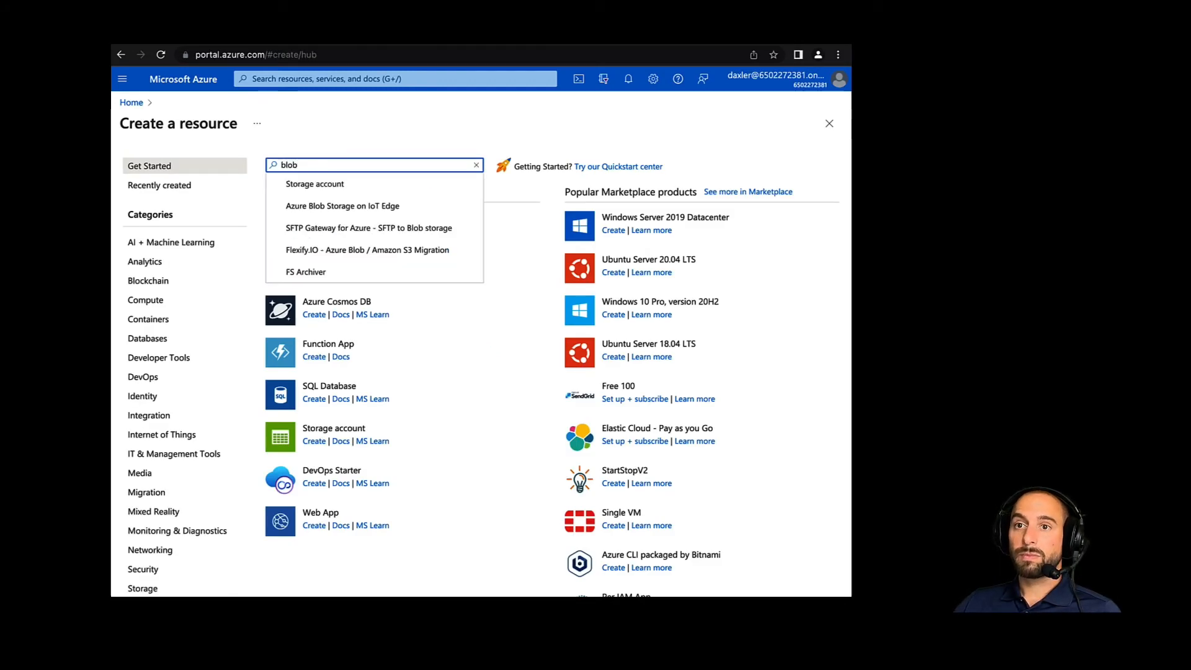
{"action": "left_click", "coordinate": [320, 185]}
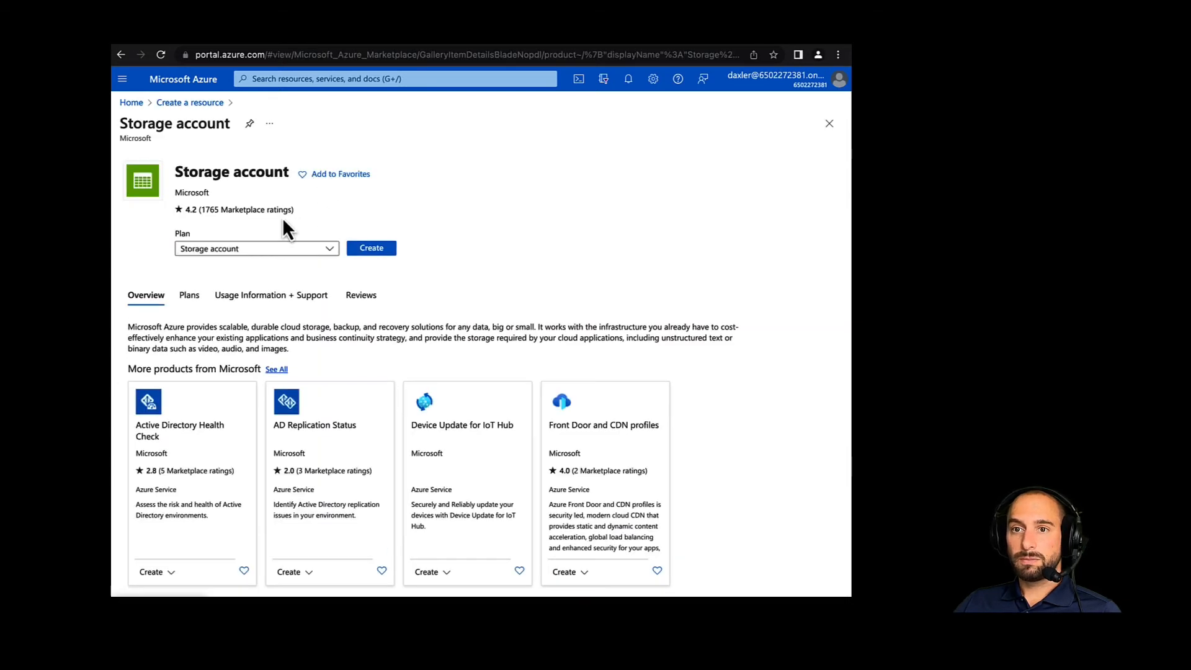
{"action": "left_click", "coordinate": [361, 251]}
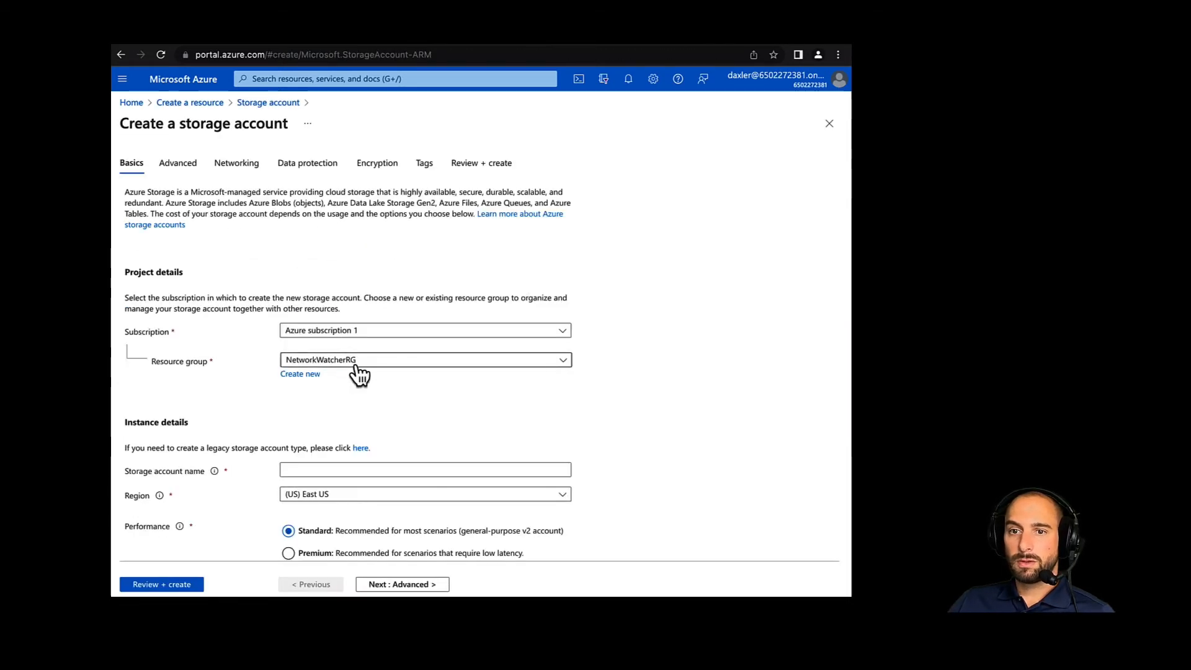
- Assign the new storage account to the VMC-multicloud resource group and name it mcldemoblob
{"action": "left_click", "coordinate": [358, 363]}
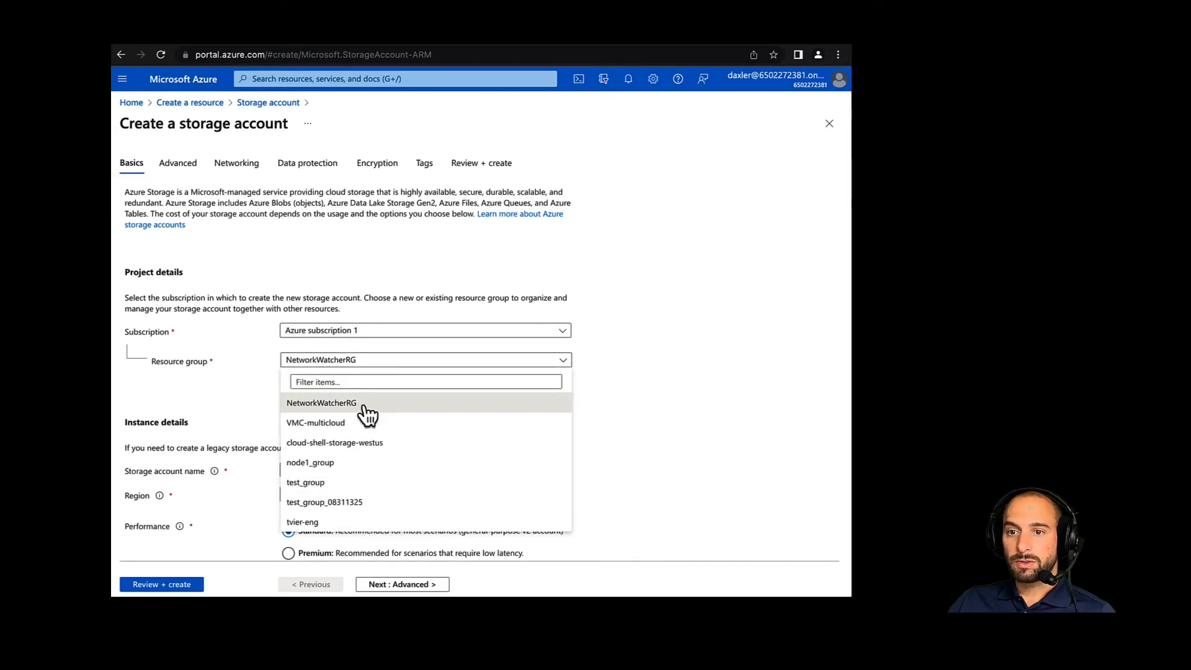
{"action": "left_click", "coordinate": [340, 424]}
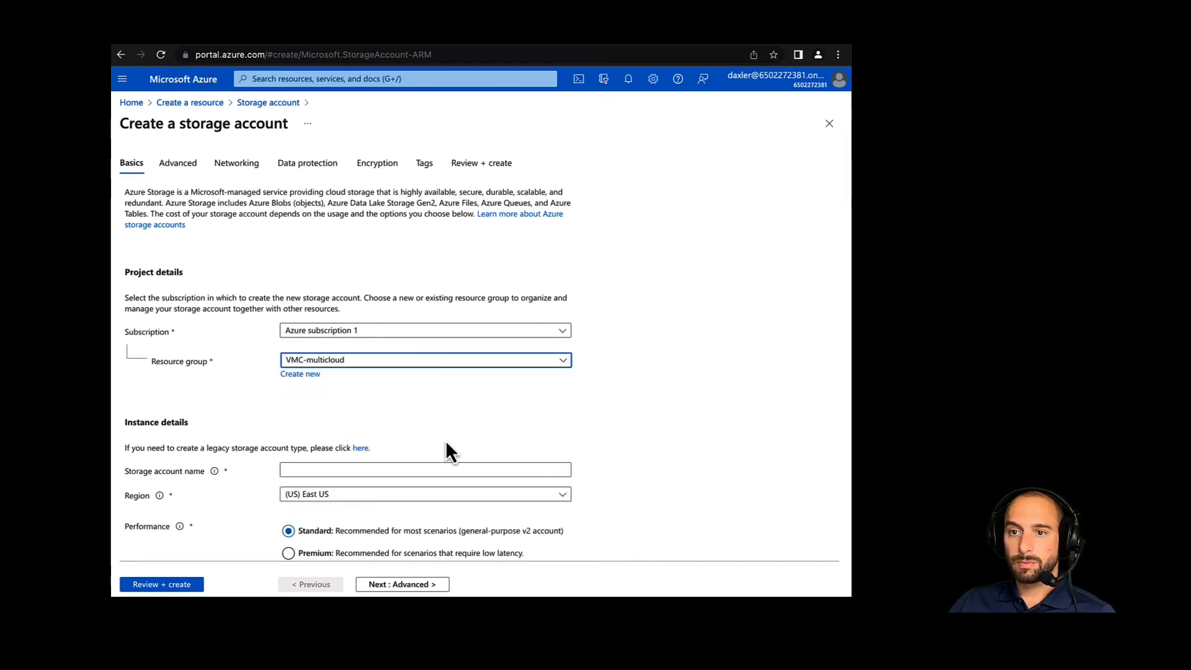
{"action": "scroll", "coordinate": [445, 440], "scroll_direction": "down", "scroll_amount": 2}
{"action": "left_click", "coordinate": [334, 405]}
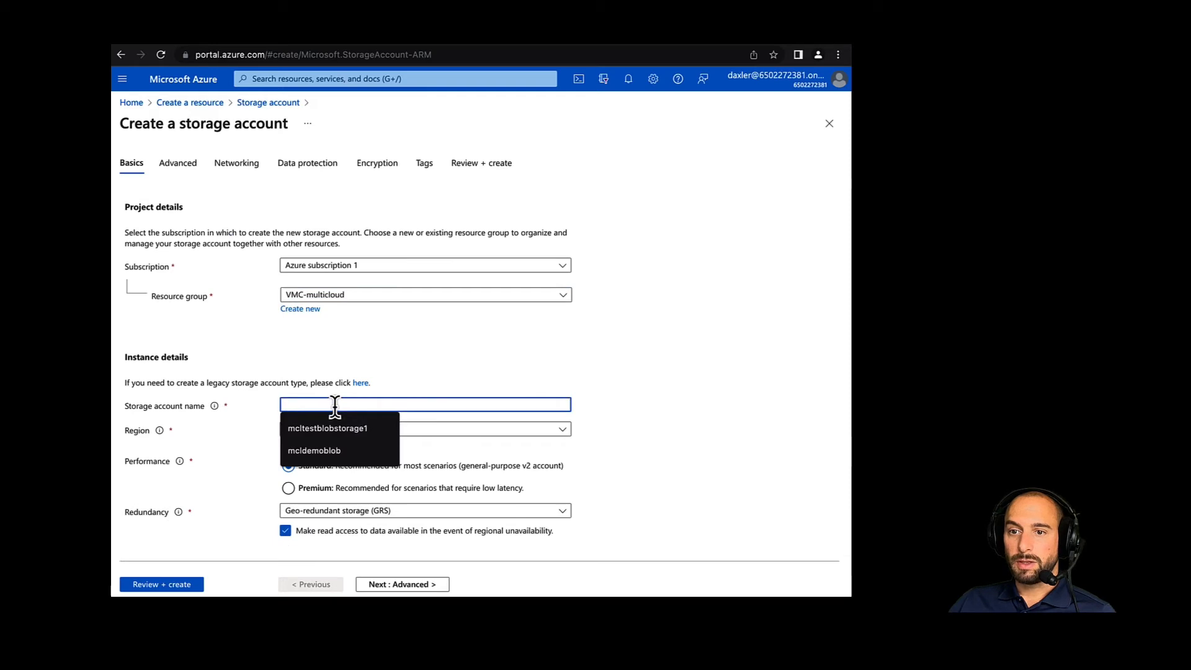
{"action": "left_click", "coordinate": [316, 452]}
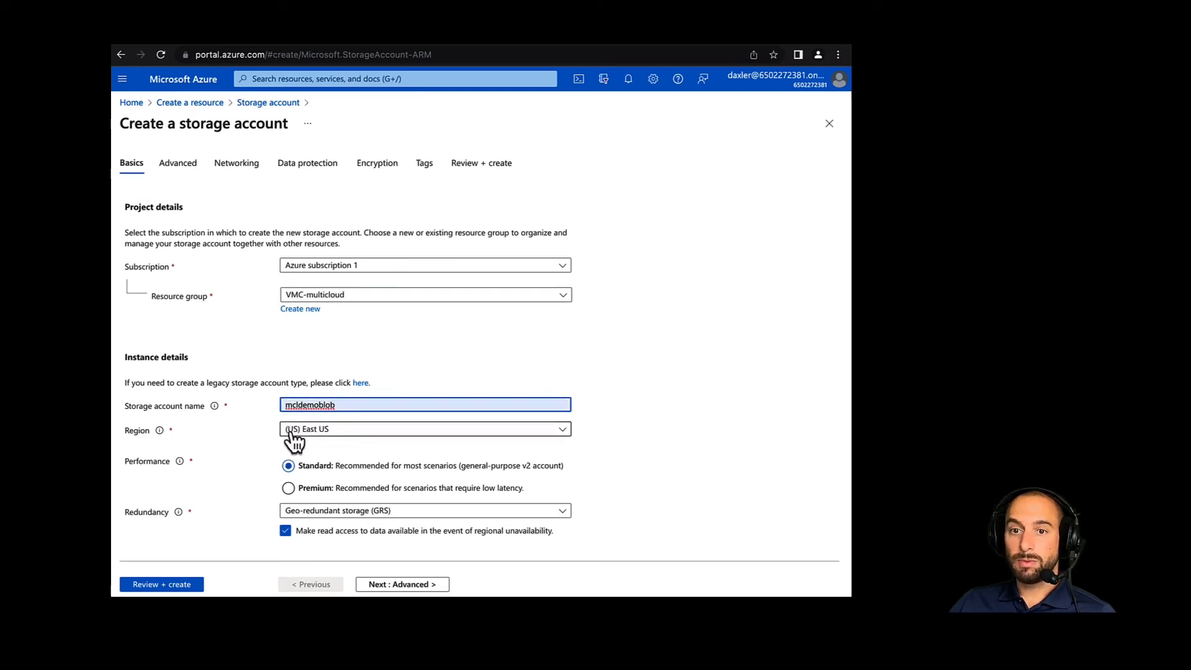
- Set the storage account's region to (US) West US 2 and redundancy to Locally-redundant storage (LRS), and create the account
{"action": "left_click", "coordinate": [304, 437]}
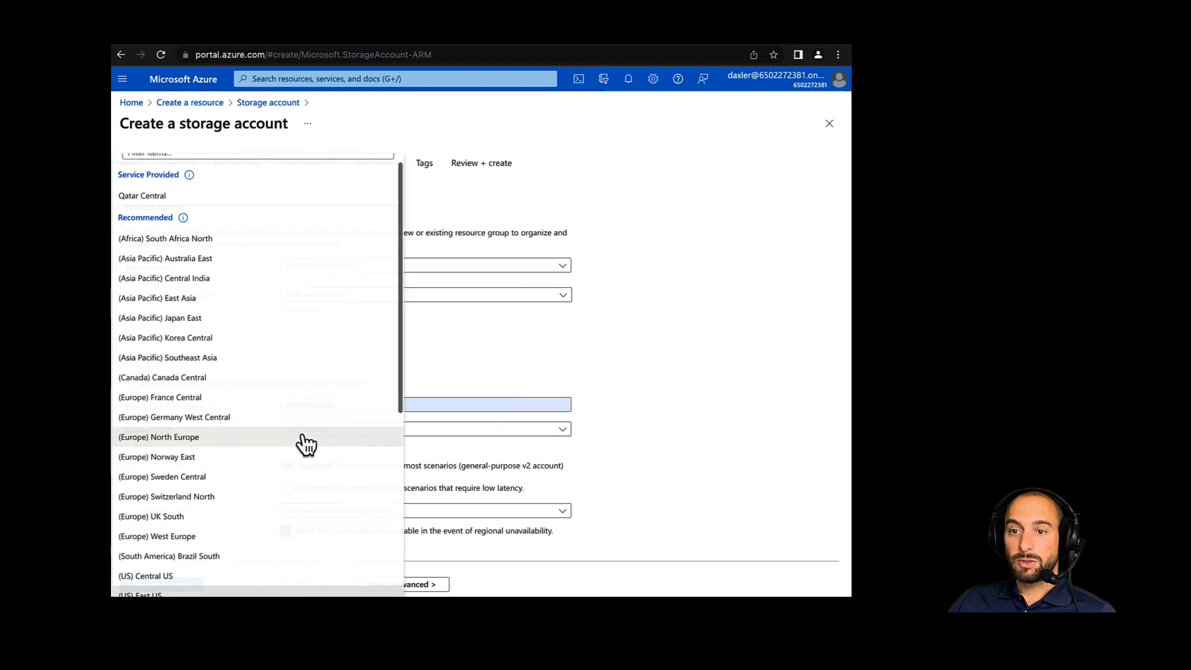
{"action": "scroll", "coordinate": [221, 522], "scroll_direction": "down", "scroll_amount": 3}
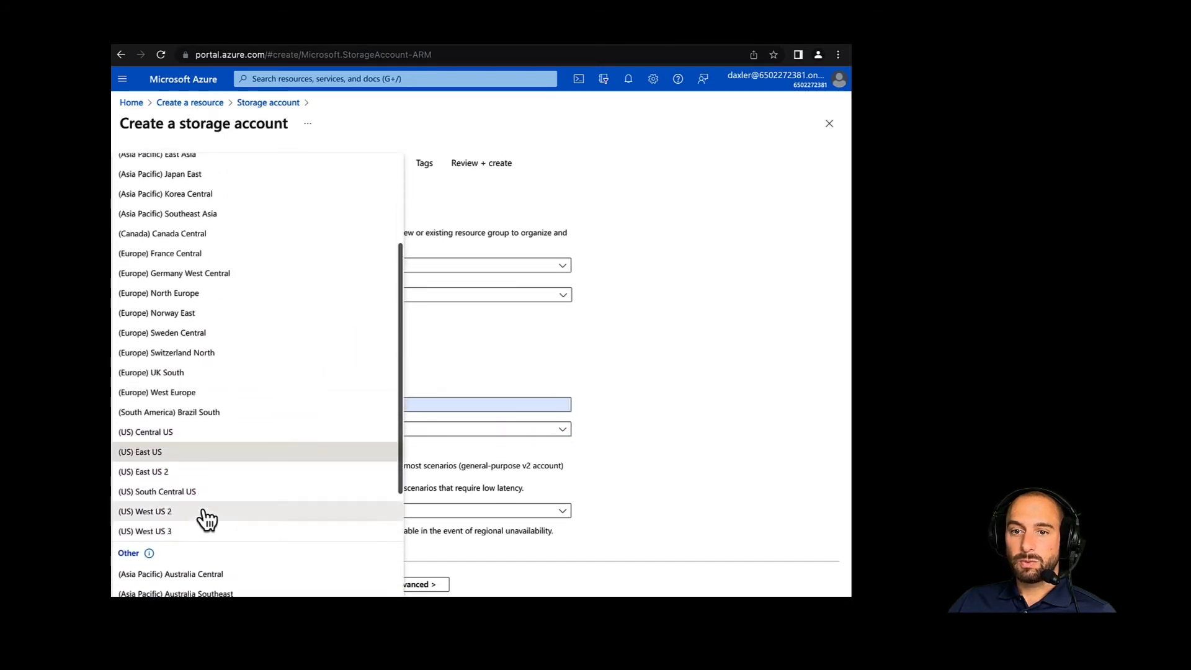
{"action": "left_click", "coordinate": [166, 520]}
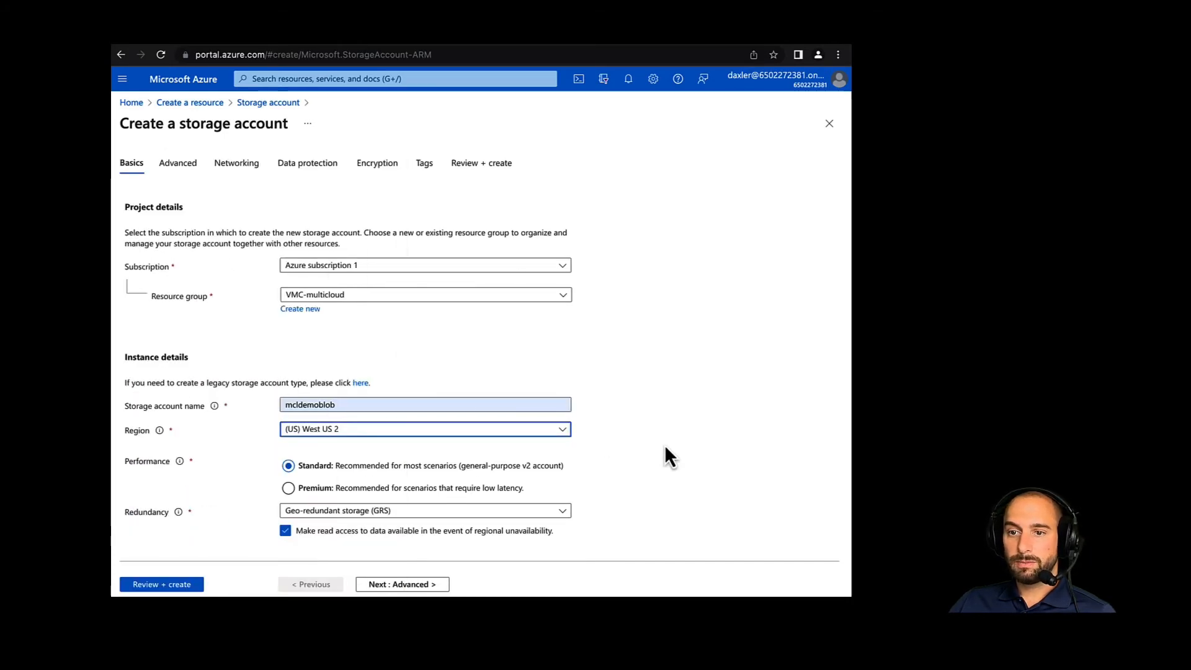
{"action": "left_click", "coordinate": [434, 511]}
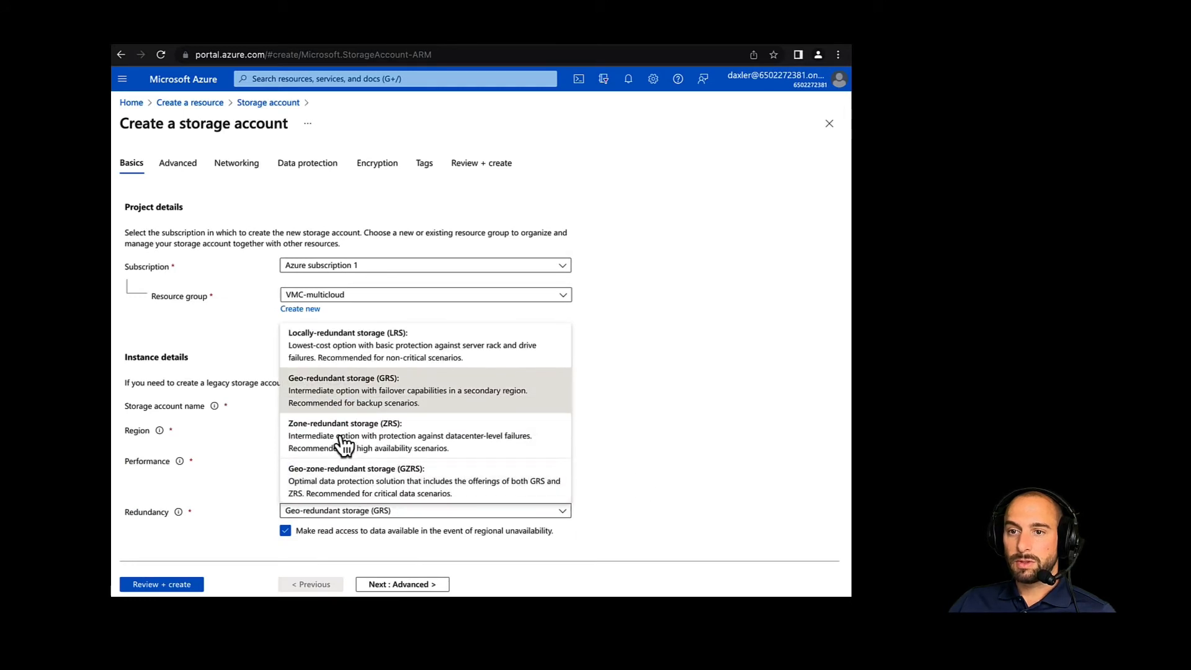
{"action": "left_click", "coordinate": [331, 360]}
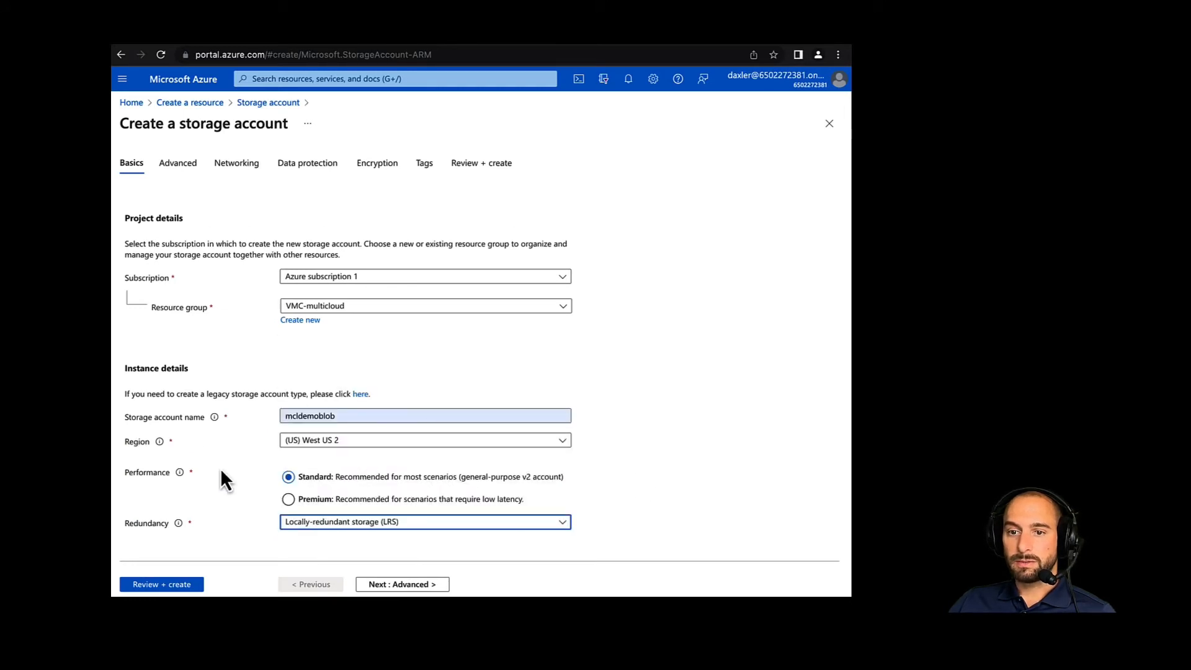
{"action": "left_click", "coordinate": [171, 588]}
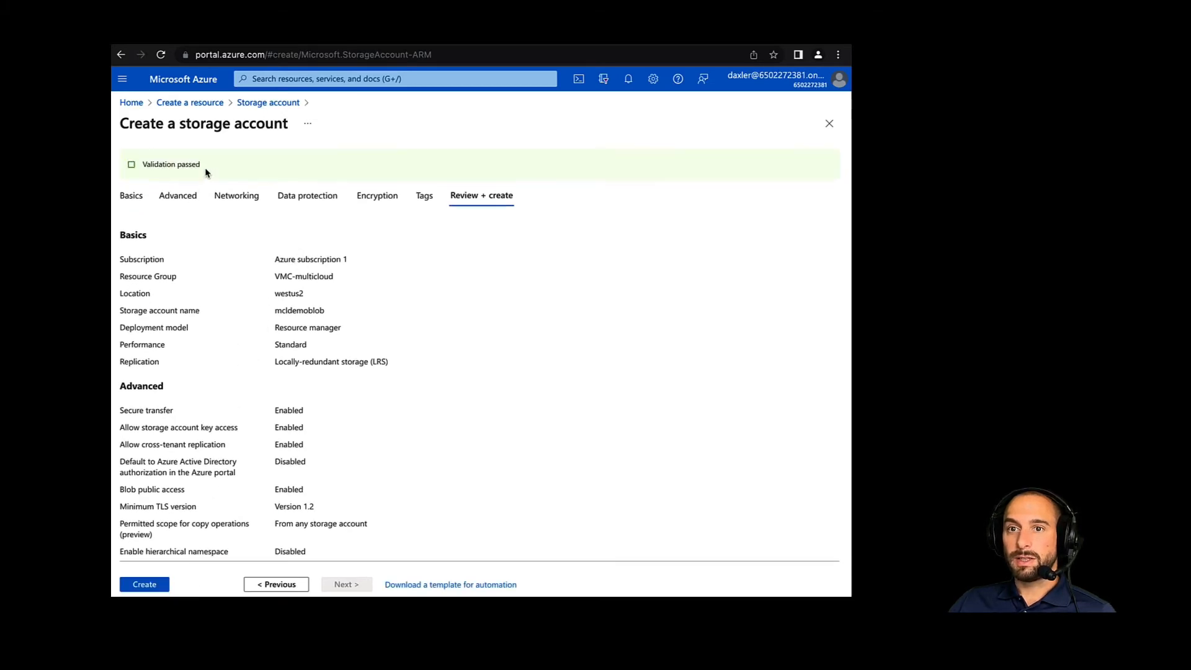
{"action": "left_click", "coordinate": [142, 586]}
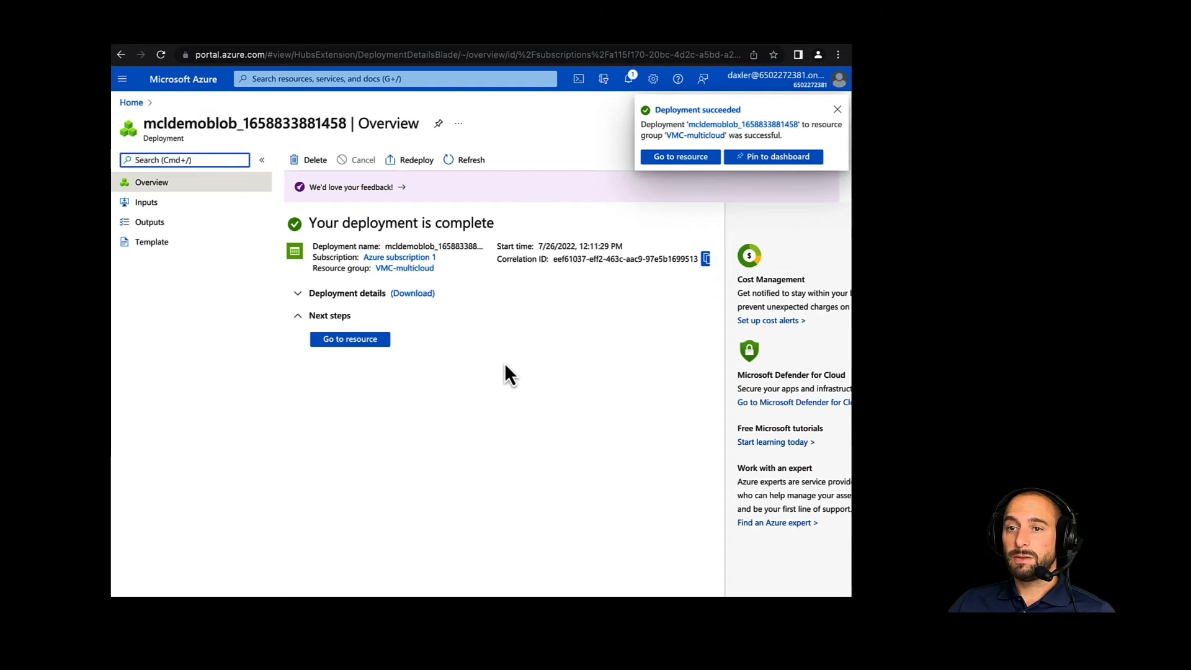
- Create a private container named democontainer1 in the mcldemoblob storage account
{"action": "left_click", "coordinate": [337, 340]}
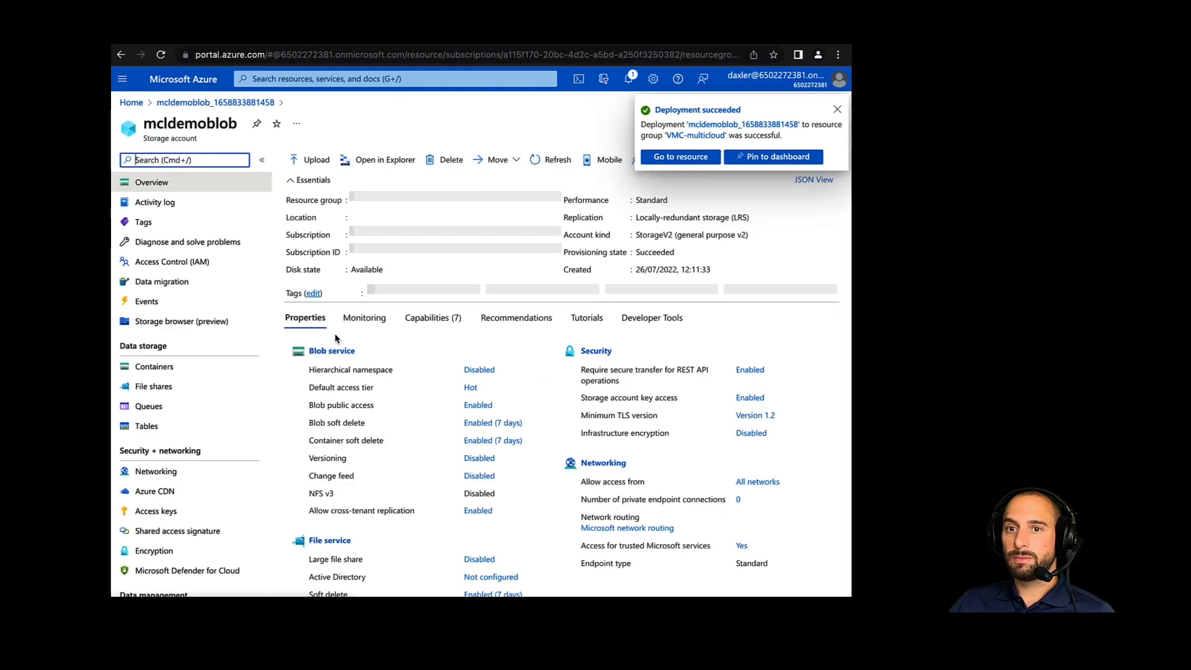
{"action": "left_click", "coordinate": [167, 371]}
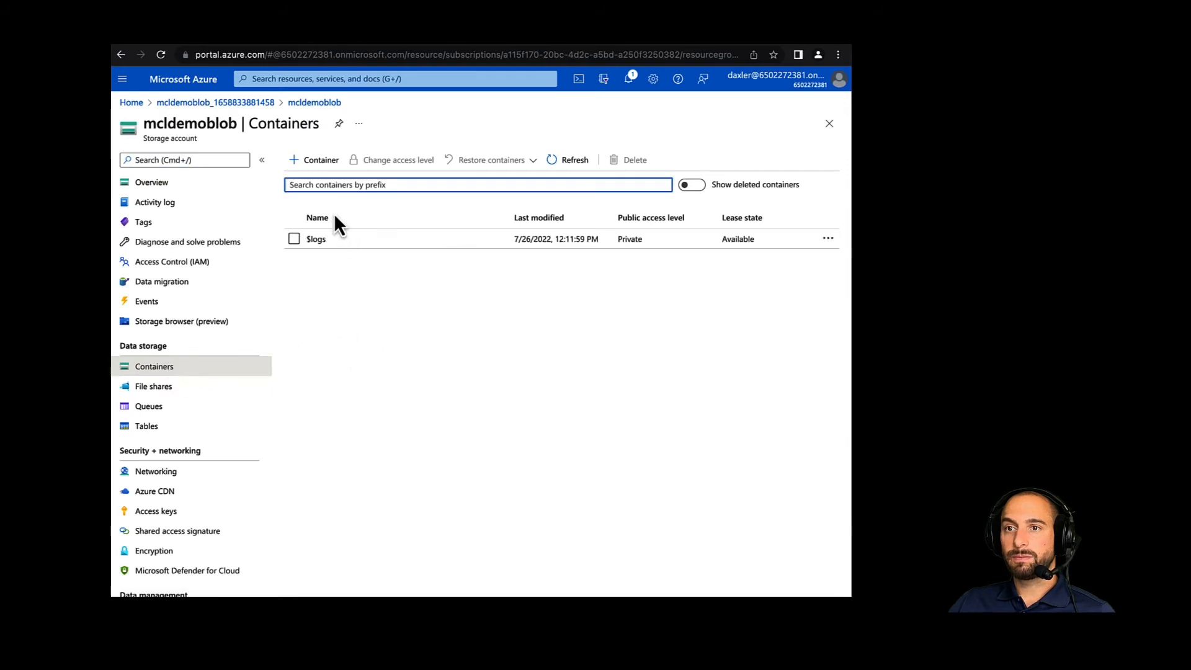
{"action": "left_click", "coordinate": [316, 162]}
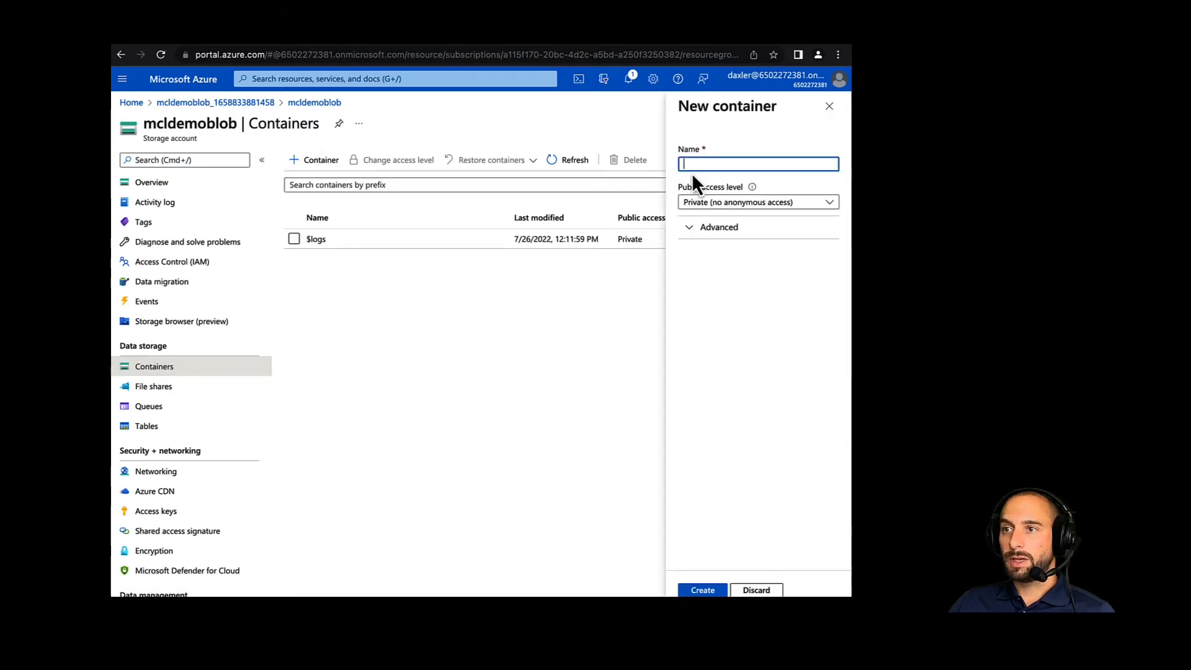
{"action": "type", "text": "demo"}
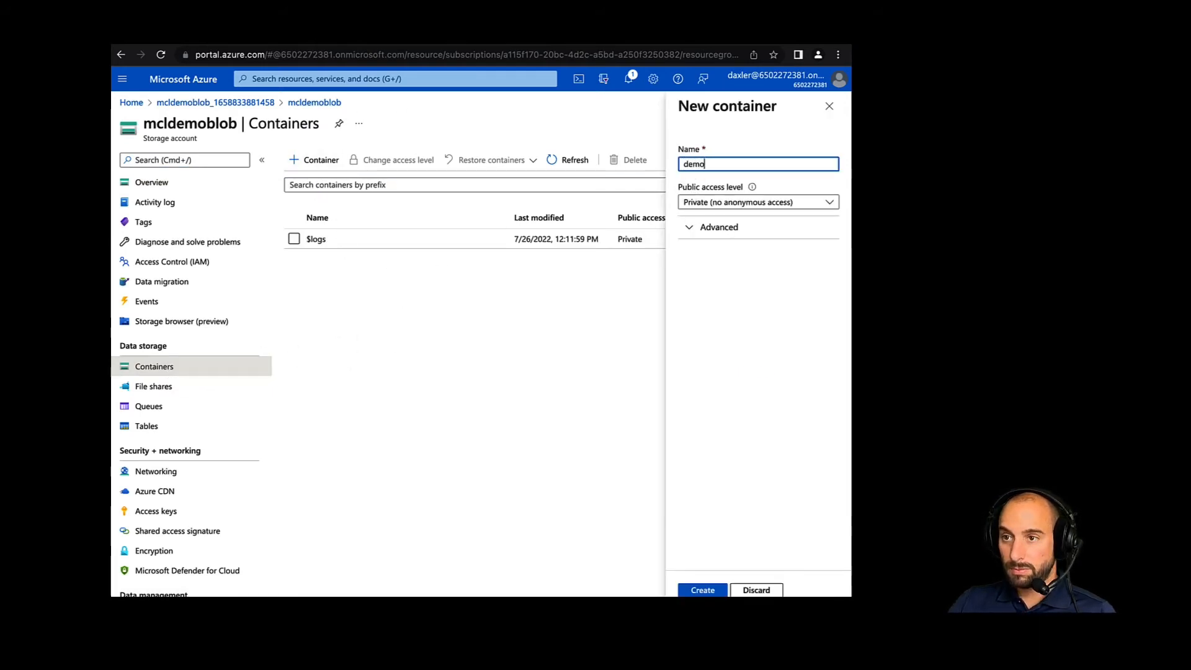
{"action": "type", "text": "con"}
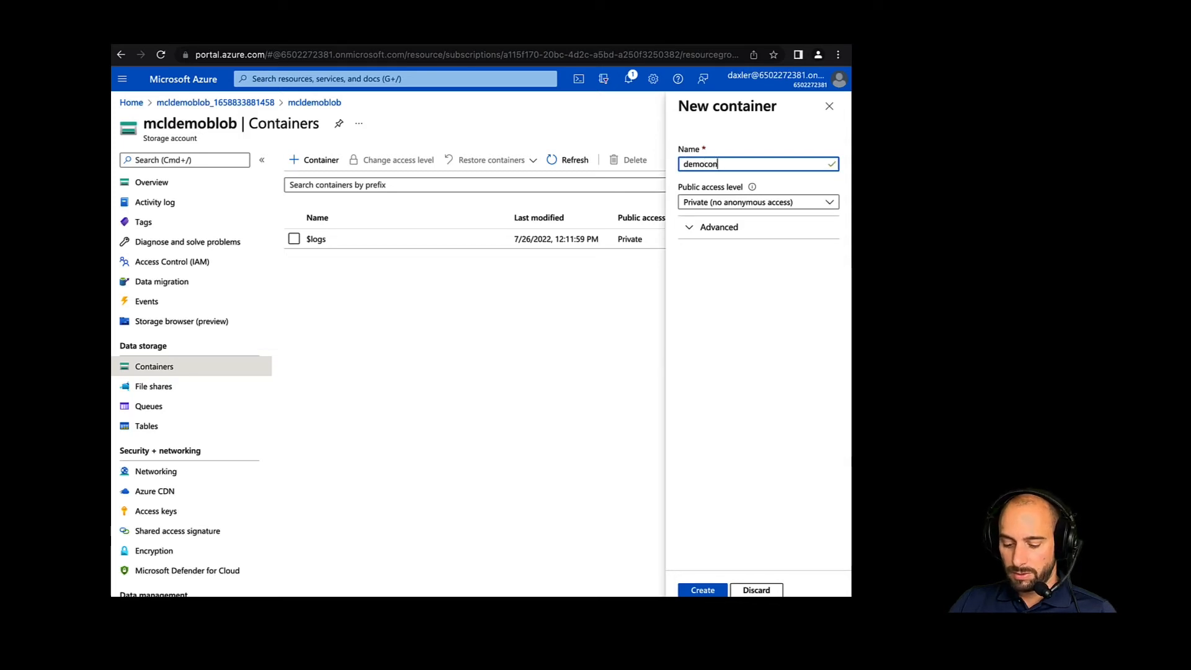
{"action": "type", "text": "tainer1"}
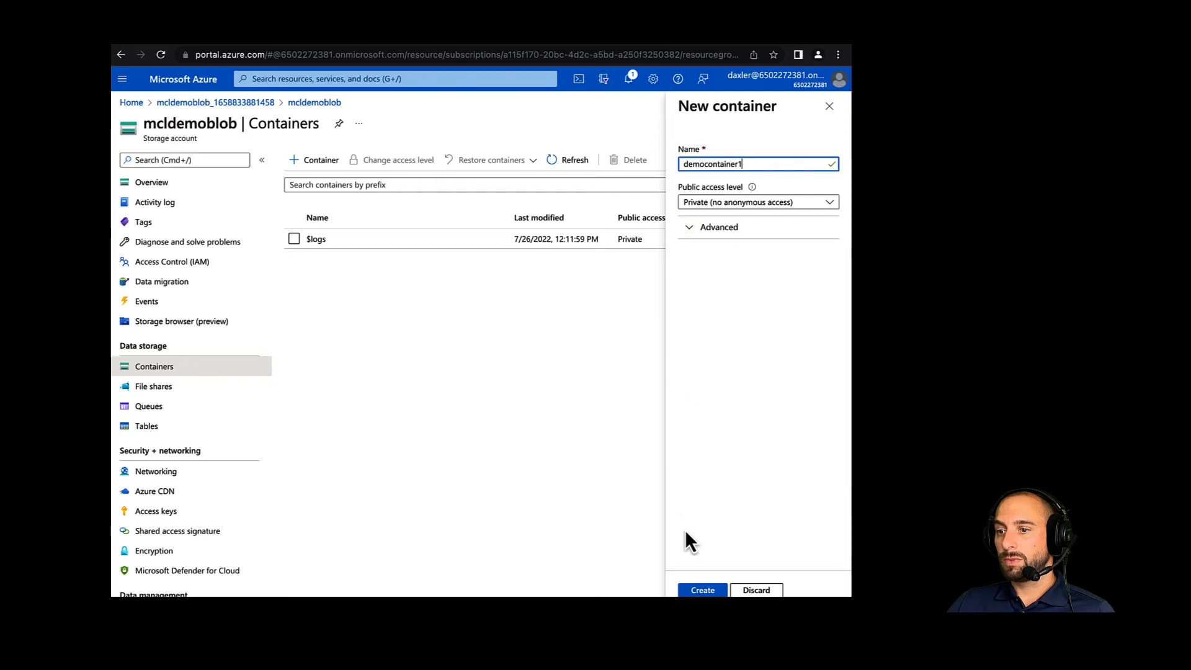
{"action": "left_click", "coordinate": [702, 591]}
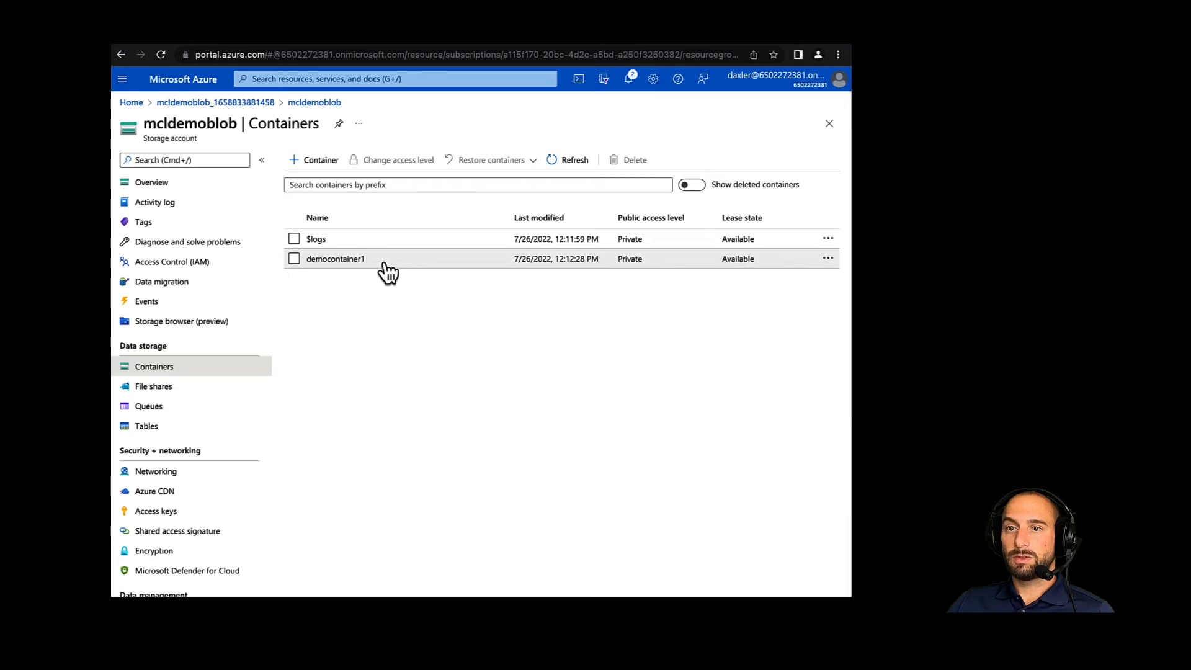
- Copy the container name democontainer1 from Azure and enter it as the container name in the Cloudian lifecycle rule
{"action": "left_click_drag", "start_coordinate": [386, 269], "coordinate": [308, 271]}
{"action": "key", "text": "ctrl+c"}
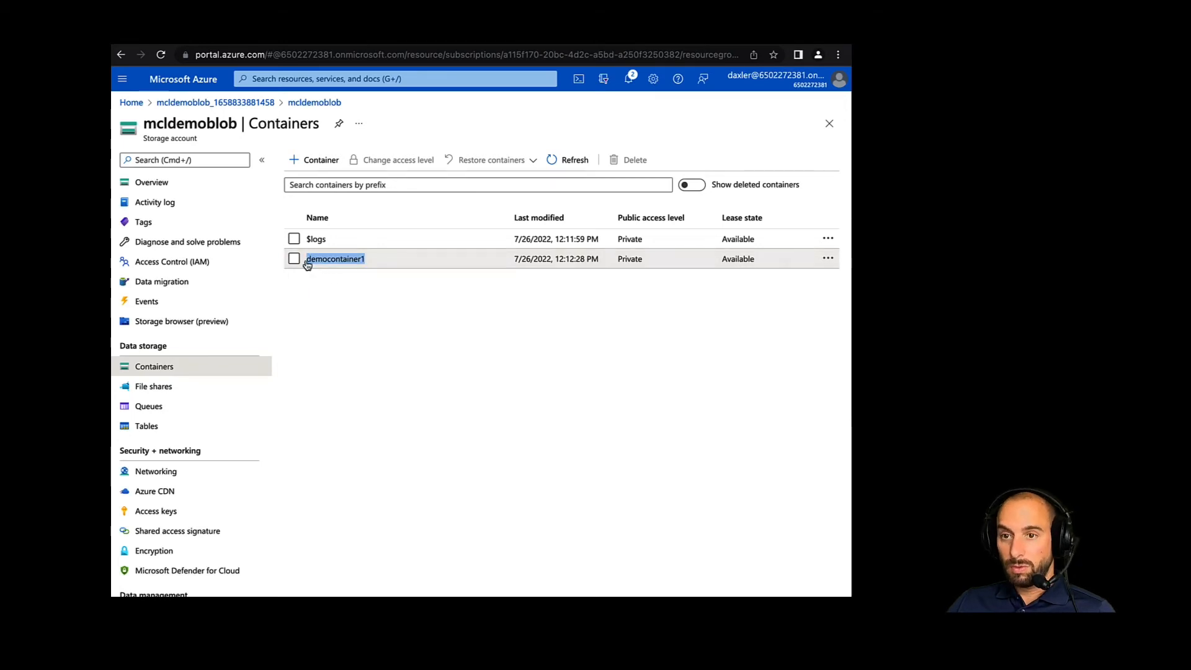
{"action": "left_click", "coordinate": [267, 43]}
{"action": "left_click", "coordinate": [370, 397]}
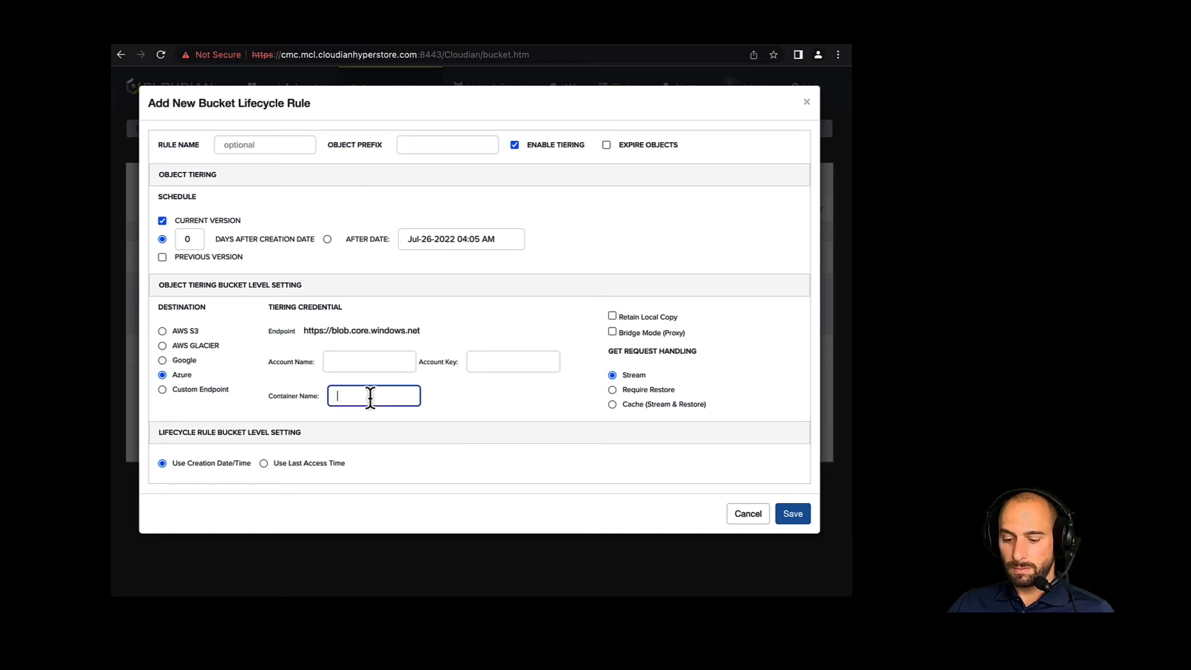
{"action": "key", "text": "ctrl+v"}
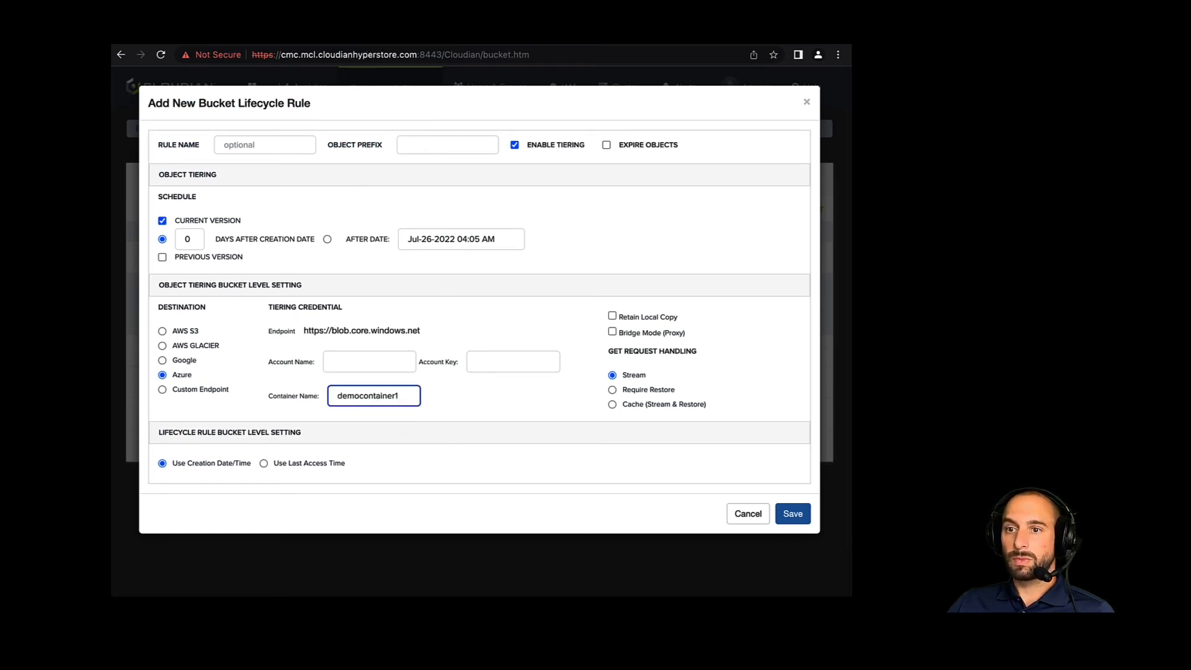
- Copy the storage account name mcldemoblob from the Azure portal into the Cloudian lifecycle rule's account name
{"action": "left_click", "coordinate": [369, 33]}
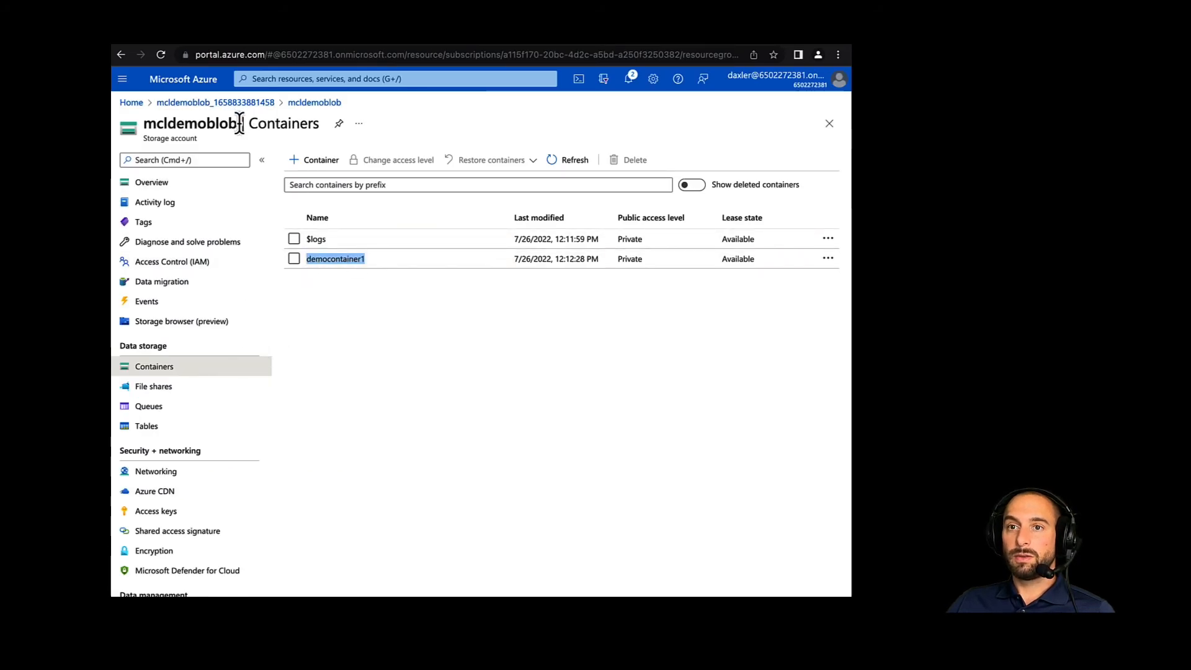
{"action": "left_click_drag", "start_coordinate": [238, 123], "coordinate": [142, 121]}
{"action": "key", "text": "super+c"}
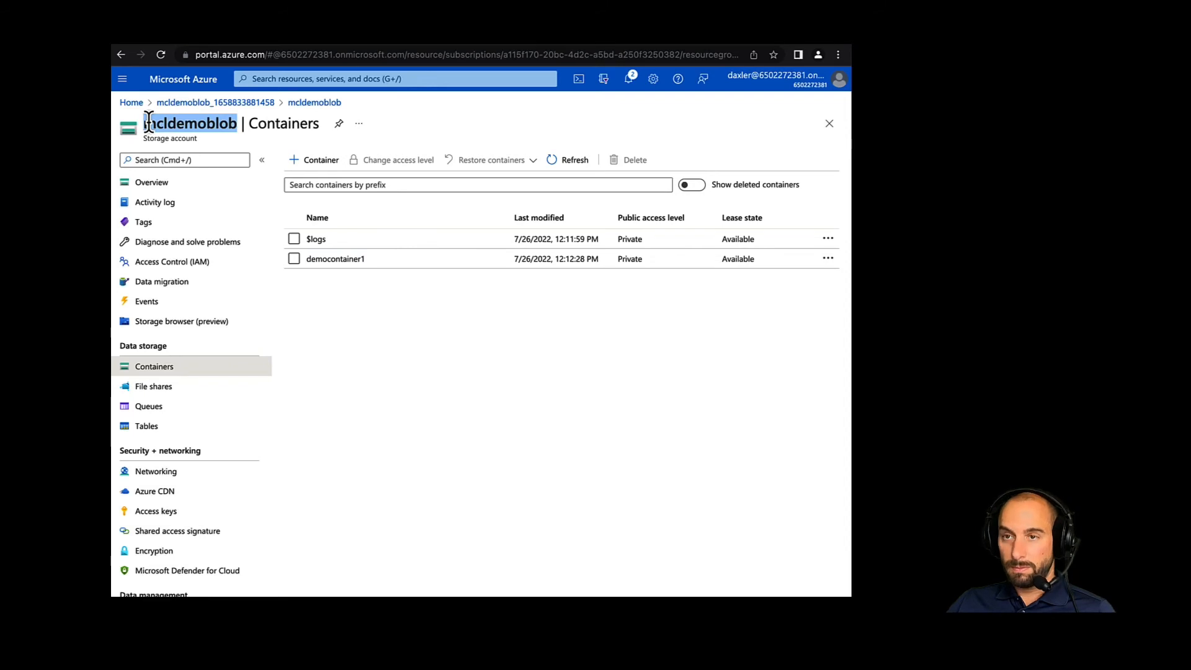
{"action": "left_click", "coordinate": [261, 41]}
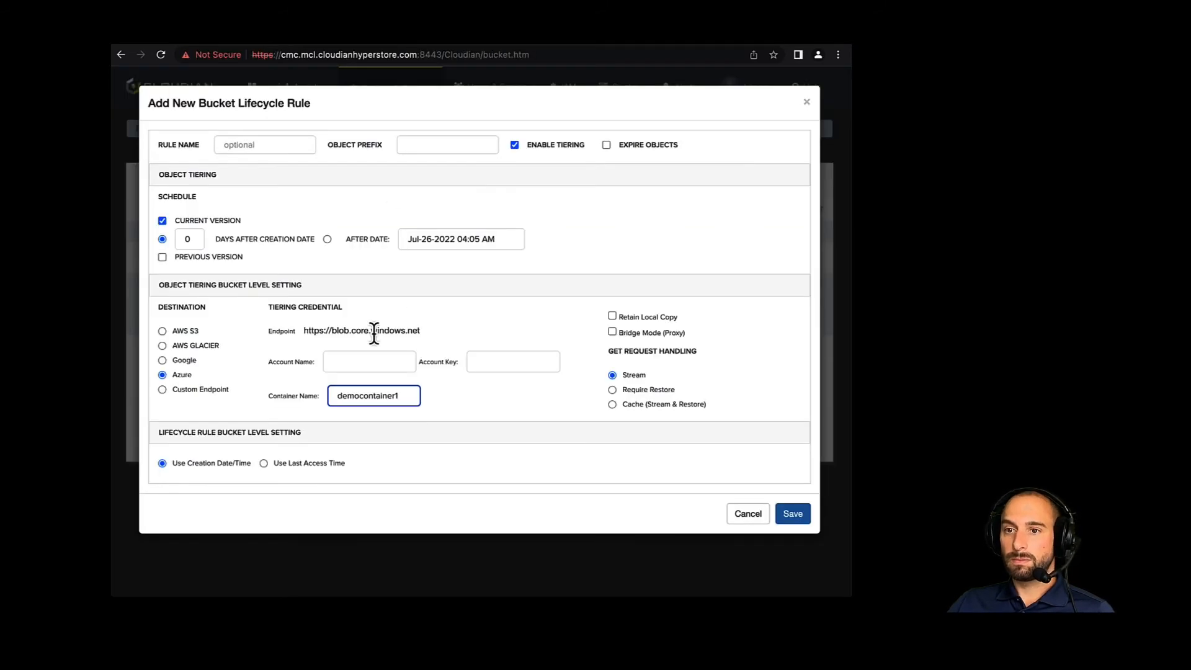
{"action": "left_click", "coordinate": [363, 357]}
{"action": "key", "text": "super+v"}
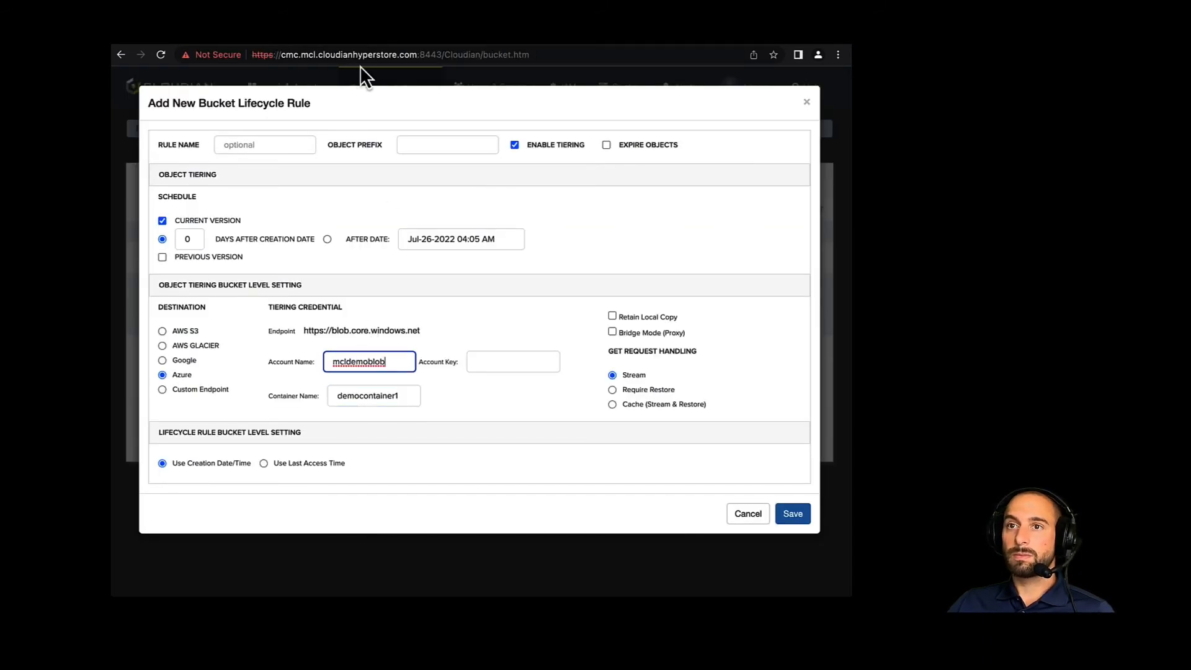
- Reveal and copy mcldemoblob's key1 access key in the Azure portal and paste it as the Cloudian lifecycle rule's account key
{"action": "left_click", "coordinate": [377, 44]}
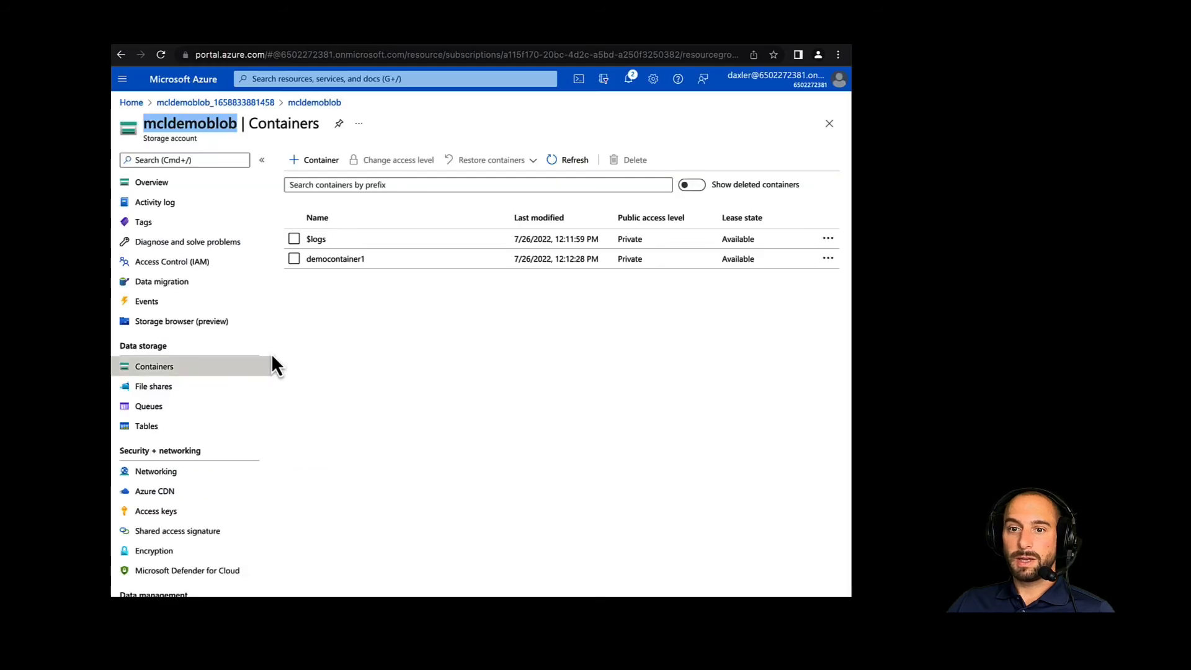
{"action": "left_click", "coordinate": [167, 512]}
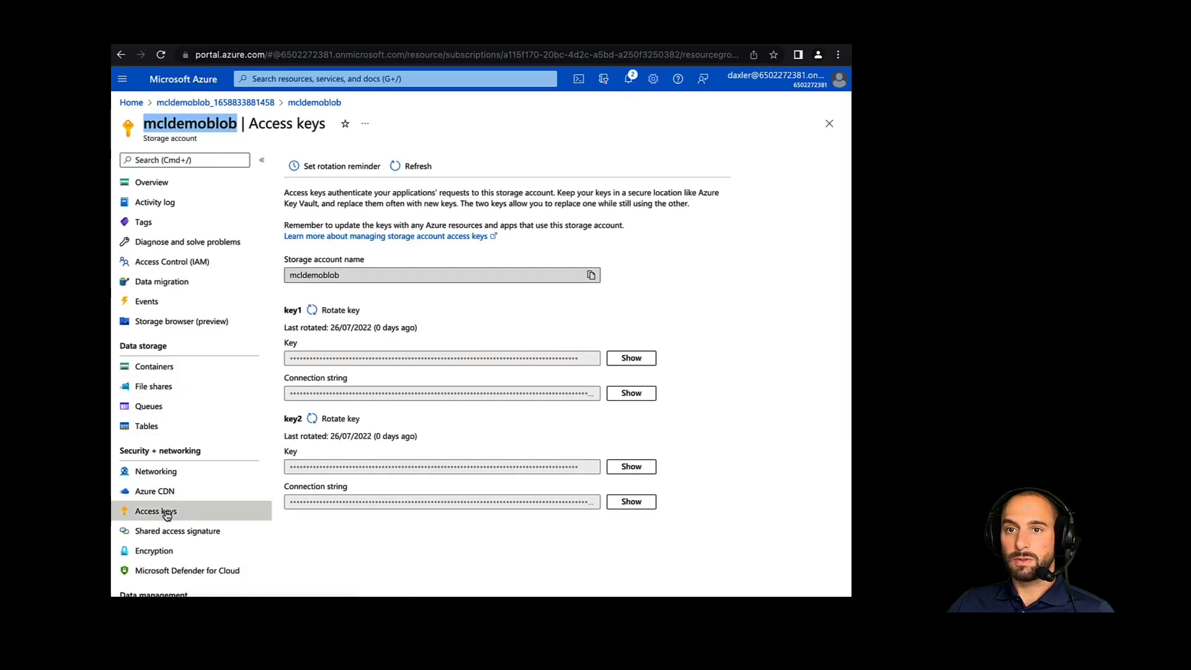
{"action": "left_click", "coordinate": [629, 360]}
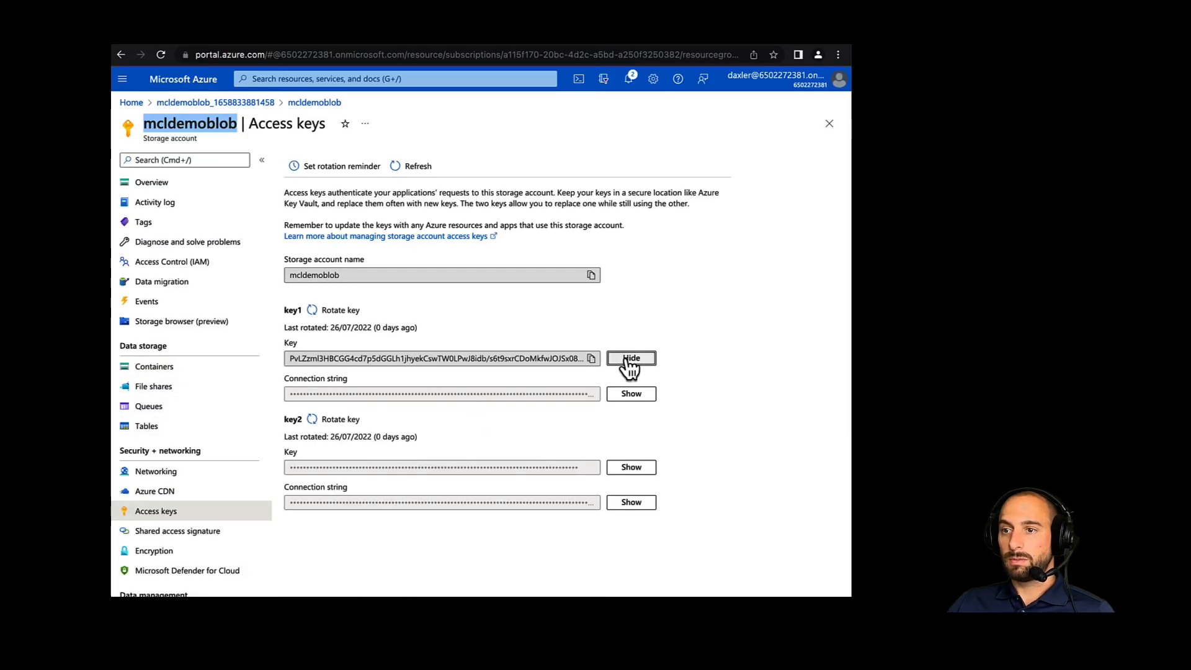
{"action": "left_click", "coordinate": [590, 359]}
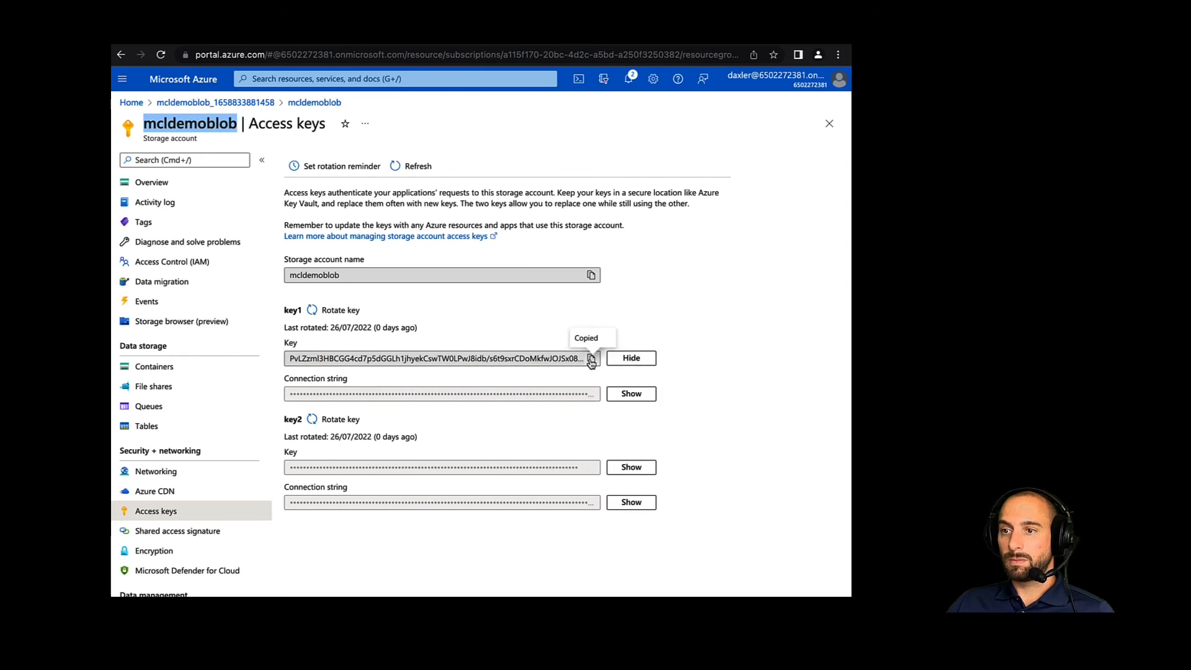
{"action": "left_click", "coordinate": [250, 38]}
{"action": "left_click", "coordinate": [494, 360]}
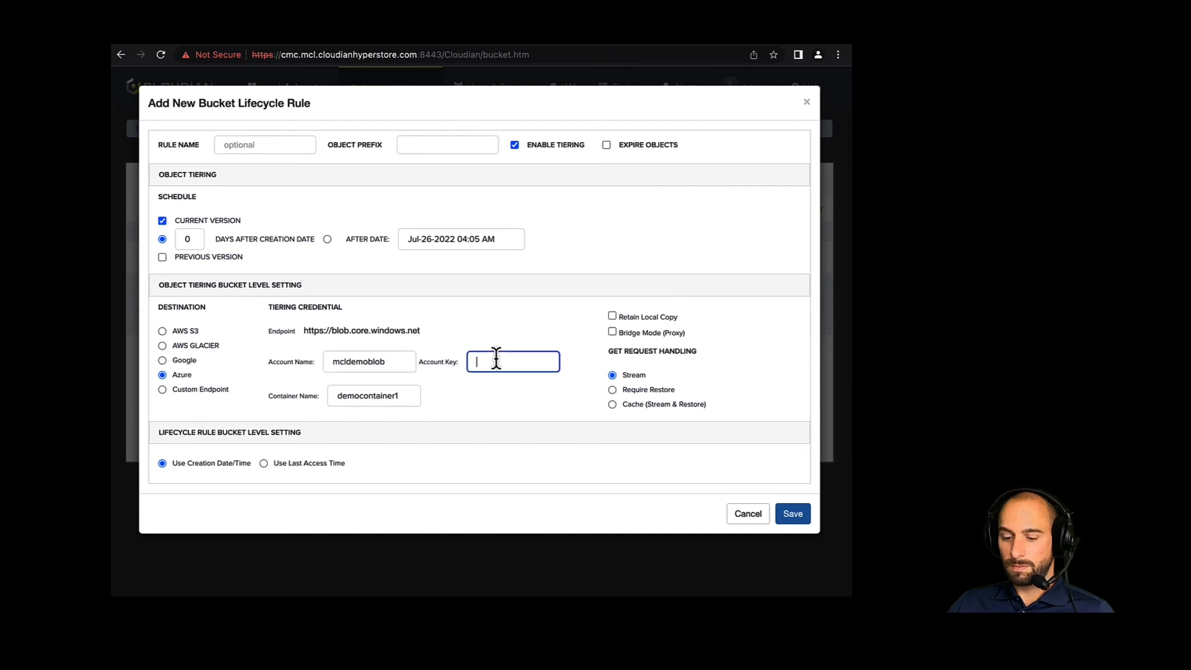
{"action": "key", "text": "super+v"}
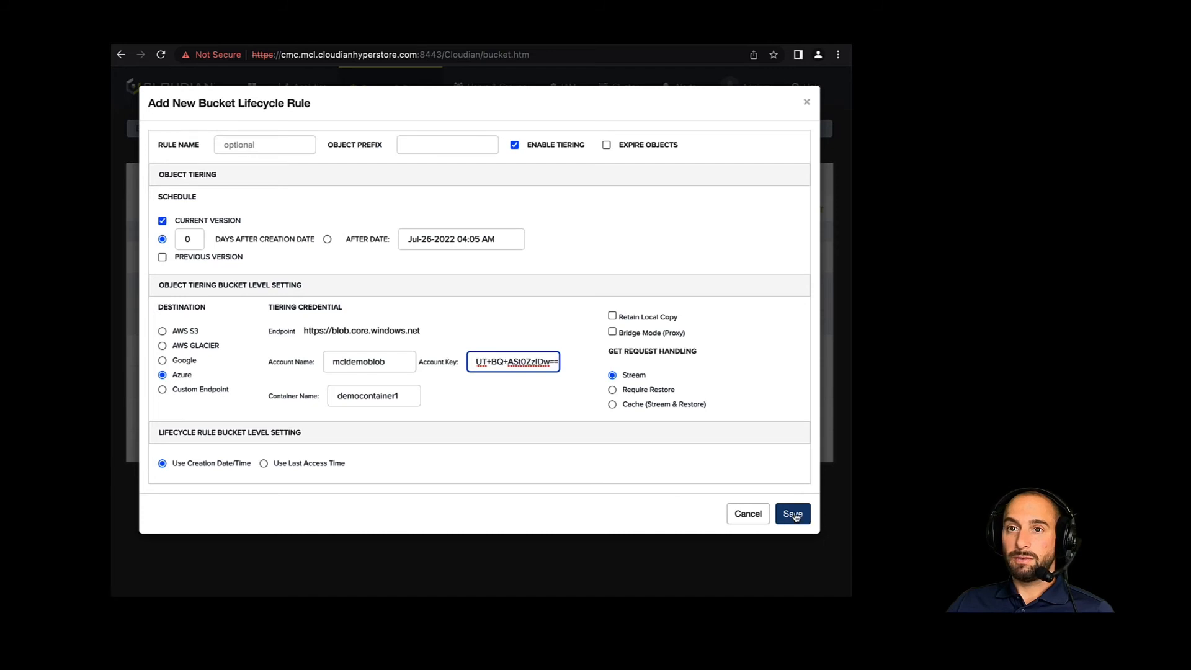
- Name the lifecycle rule azuretiering and save it
{"action": "left_click", "coordinate": [234, 138]}
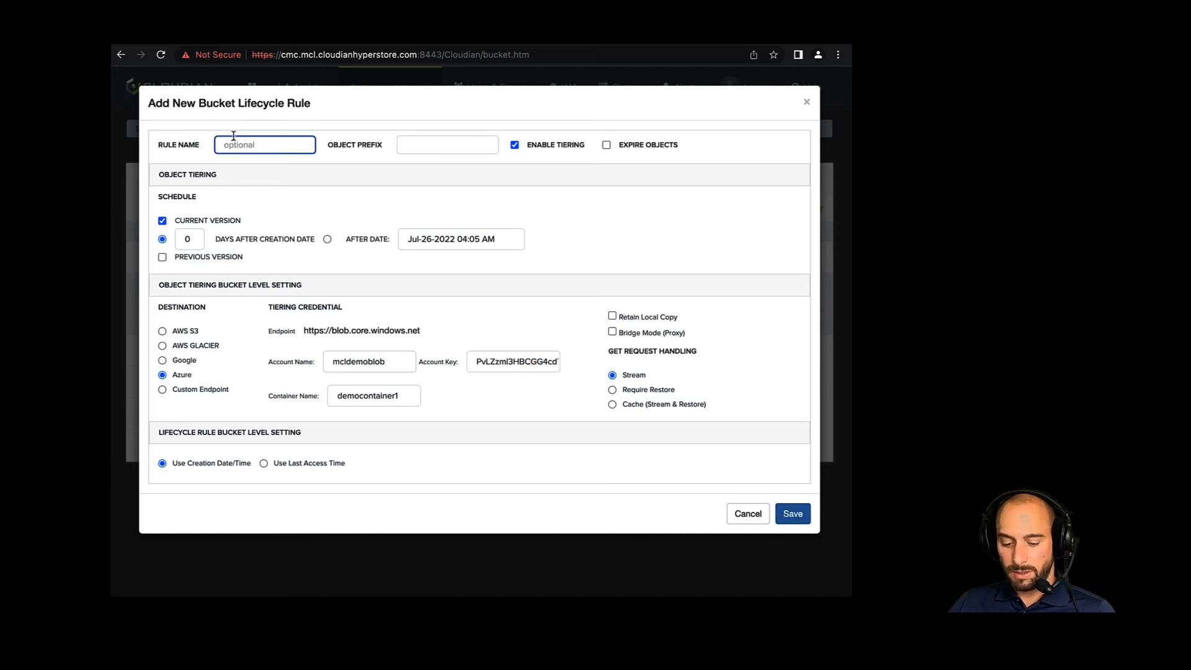
{"action": "type", "text": "azure"}
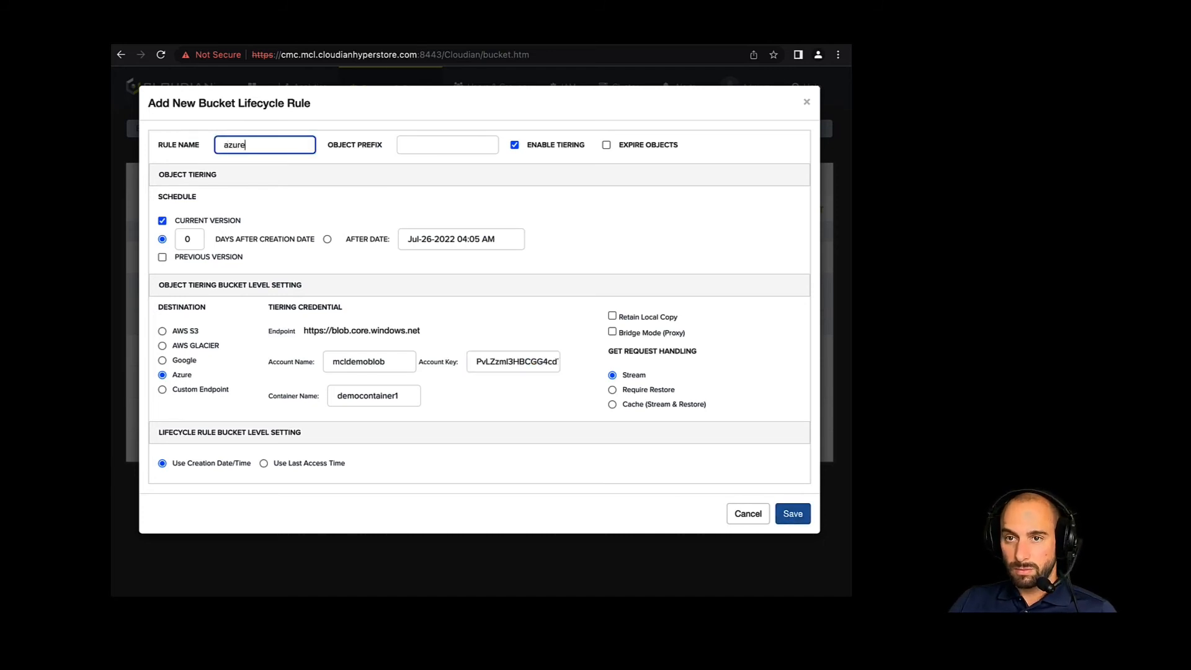
{"action": "type", "text": "tiering"}
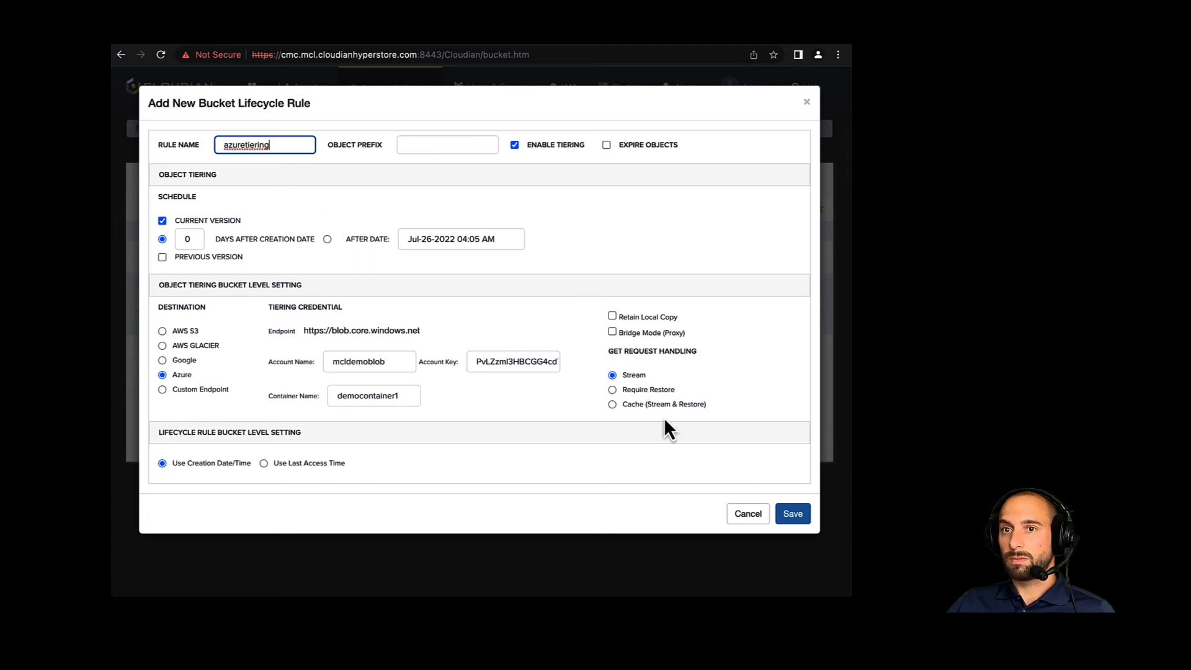
{"action": "left_click", "coordinate": [793, 515]}
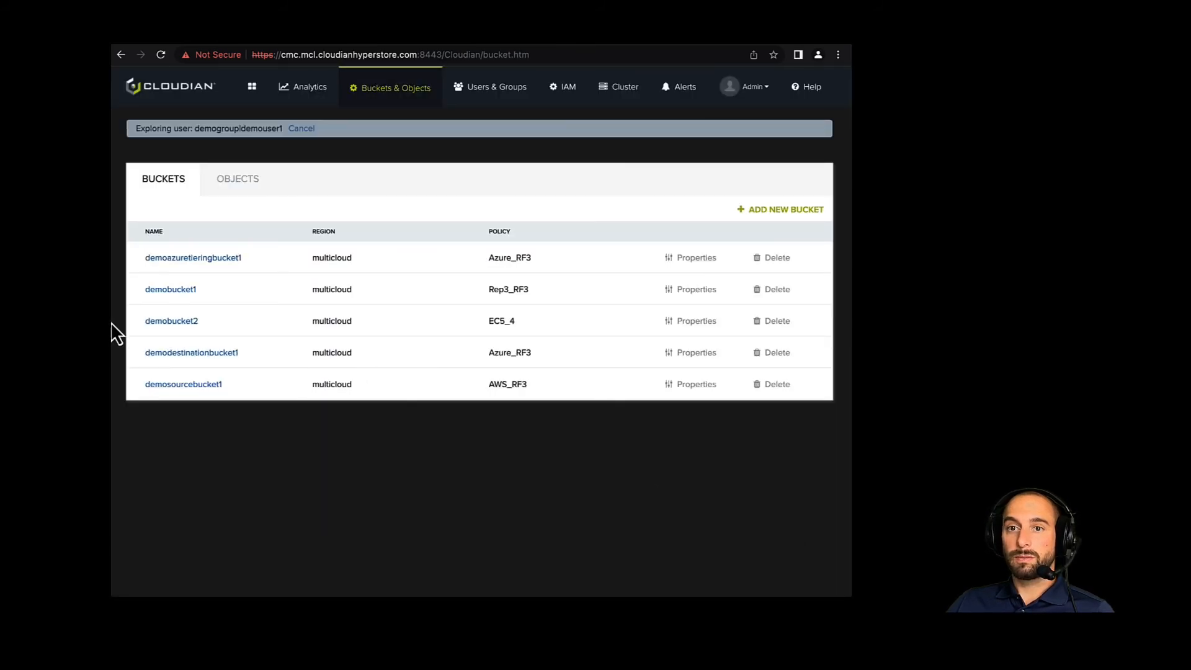
- Upload AdminAPI.pdf from the upload folder into the bucket demoazuretieringbucket1 and close the upload dialog
{"action": "left_click", "coordinate": [167, 263]}
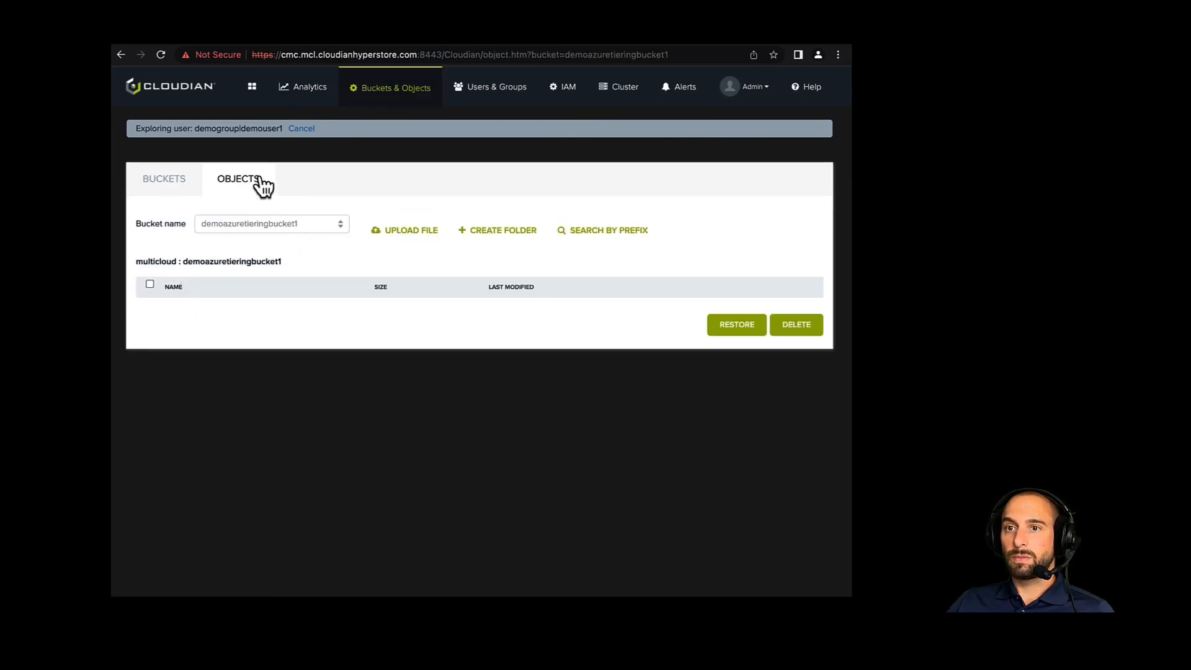
{"action": "left_click", "coordinate": [396, 236]}
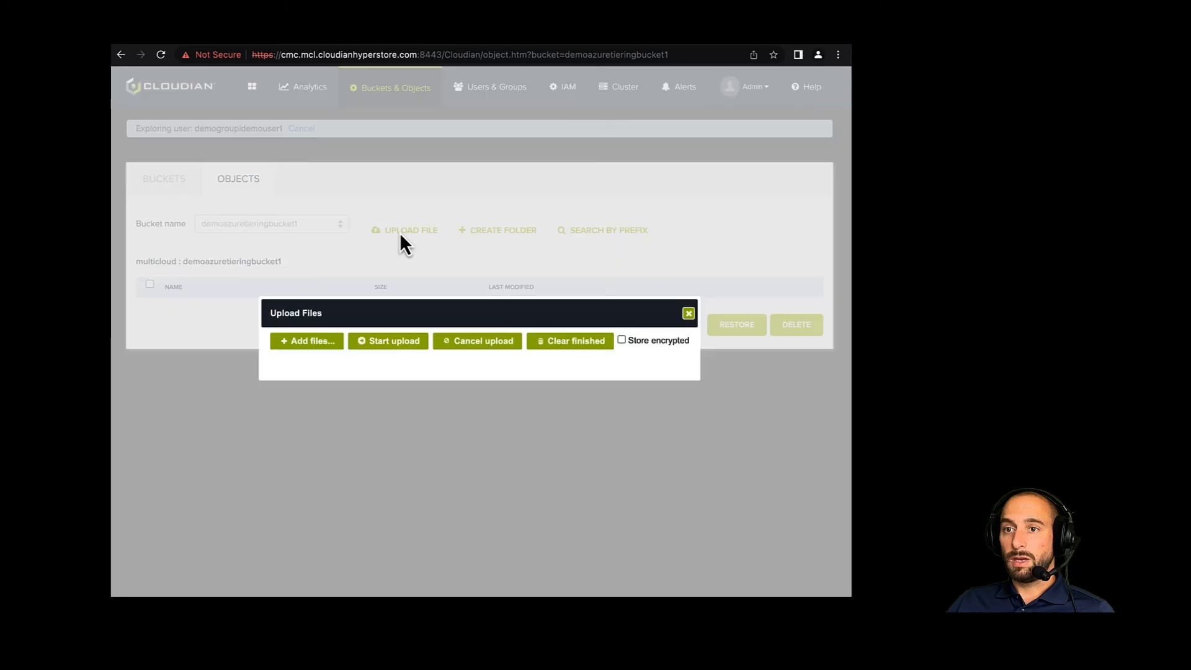
{"action": "left_click", "coordinate": [304, 343]}
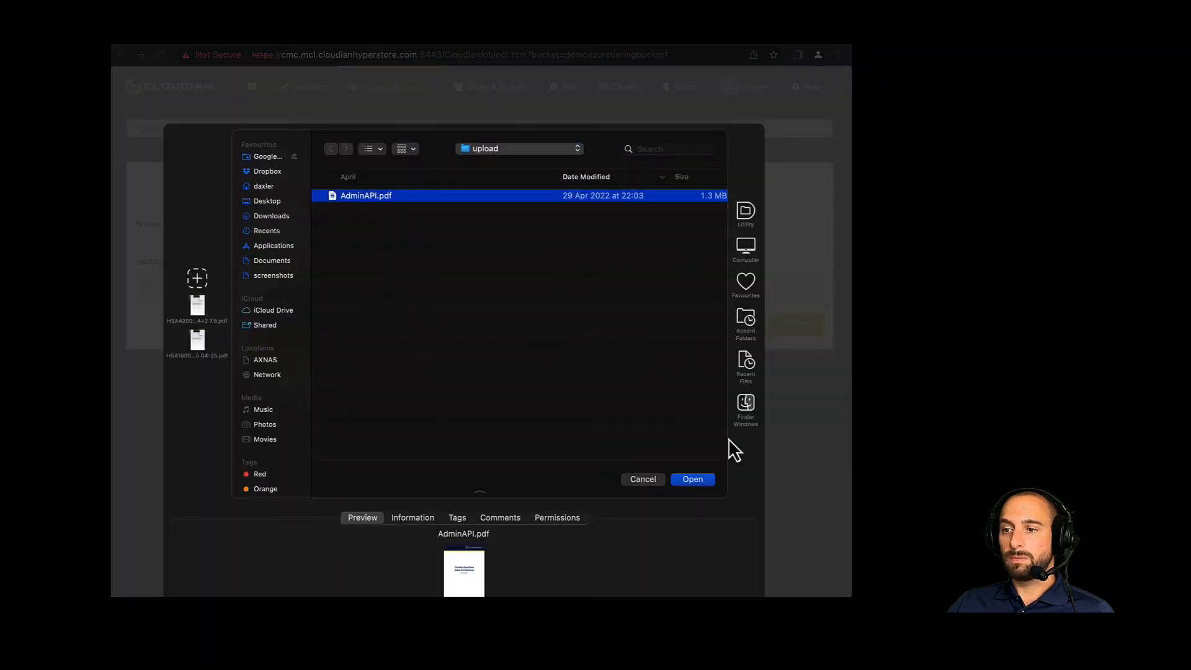
{"action": "left_click", "coordinate": [706, 484]}
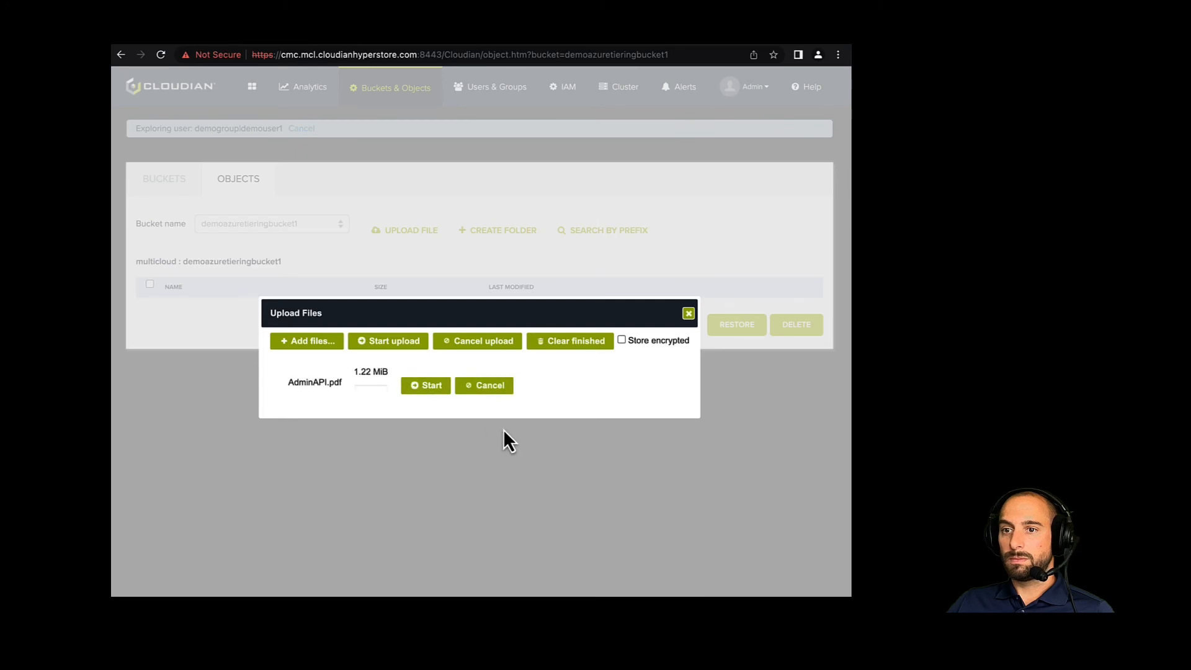
{"action": "left_click", "coordinate": [422, 384]}
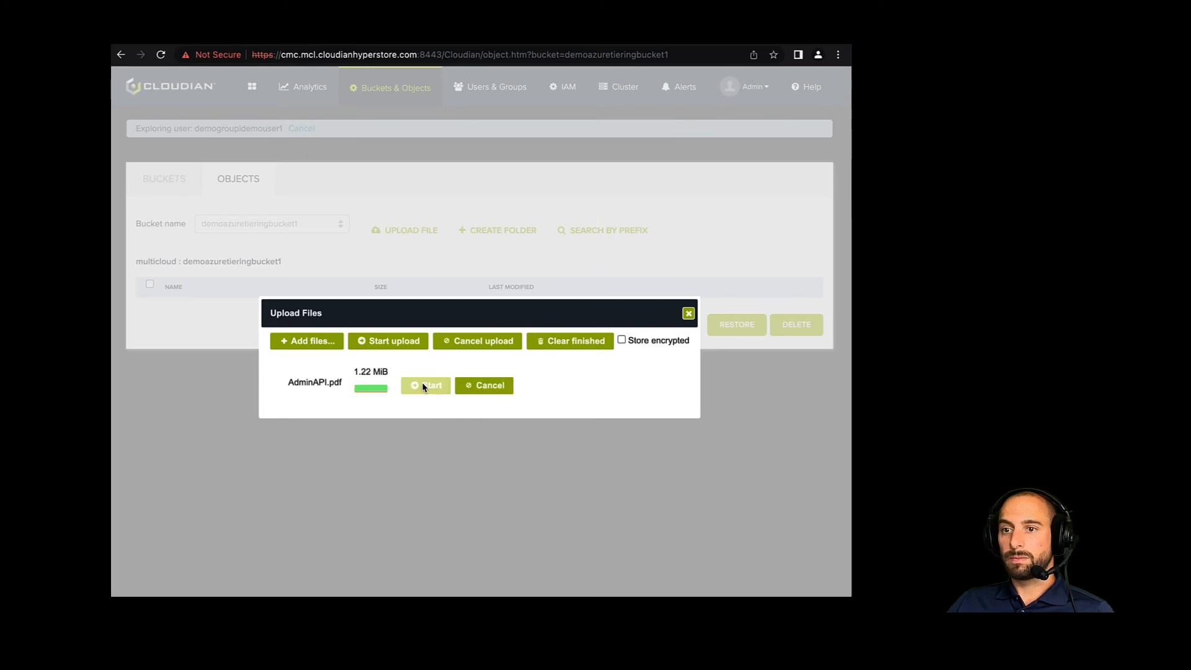
{"action": "left_click", "coordinate": [688, 313]}
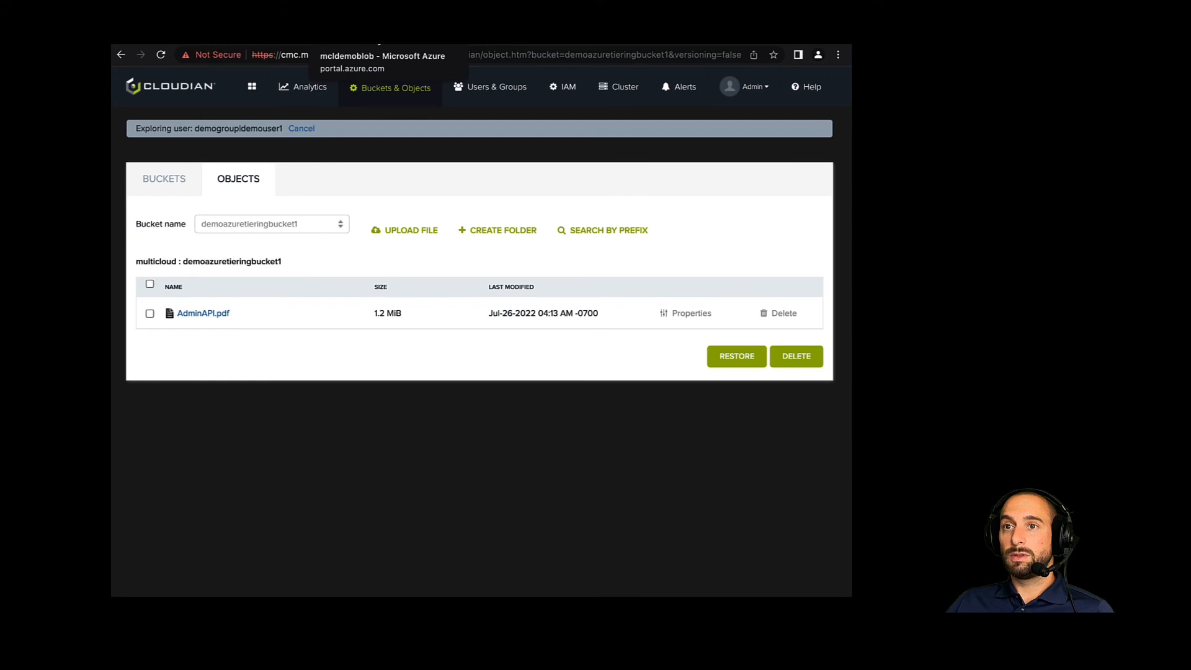
- Switch to the Azure portal, open the container democontainer1 of mcldemoblob and refresh its blob list
{"action": "left_click", "coordinate": [378, 34]}
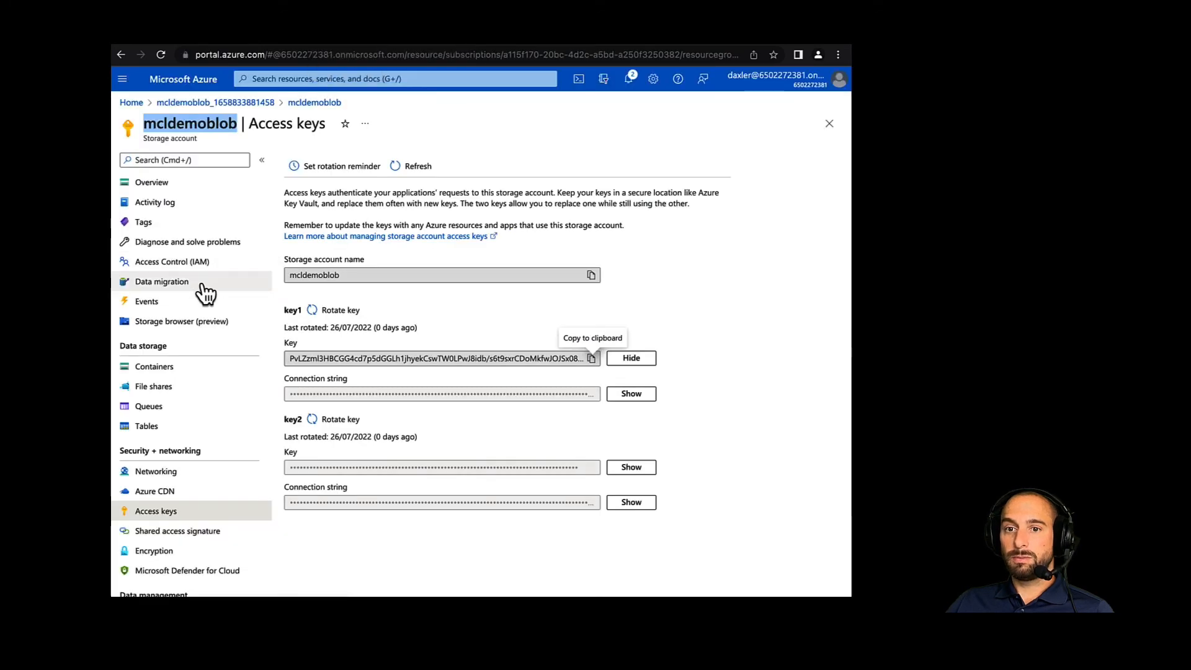
{"action": "left_click", "coordinate": [149, 367]}
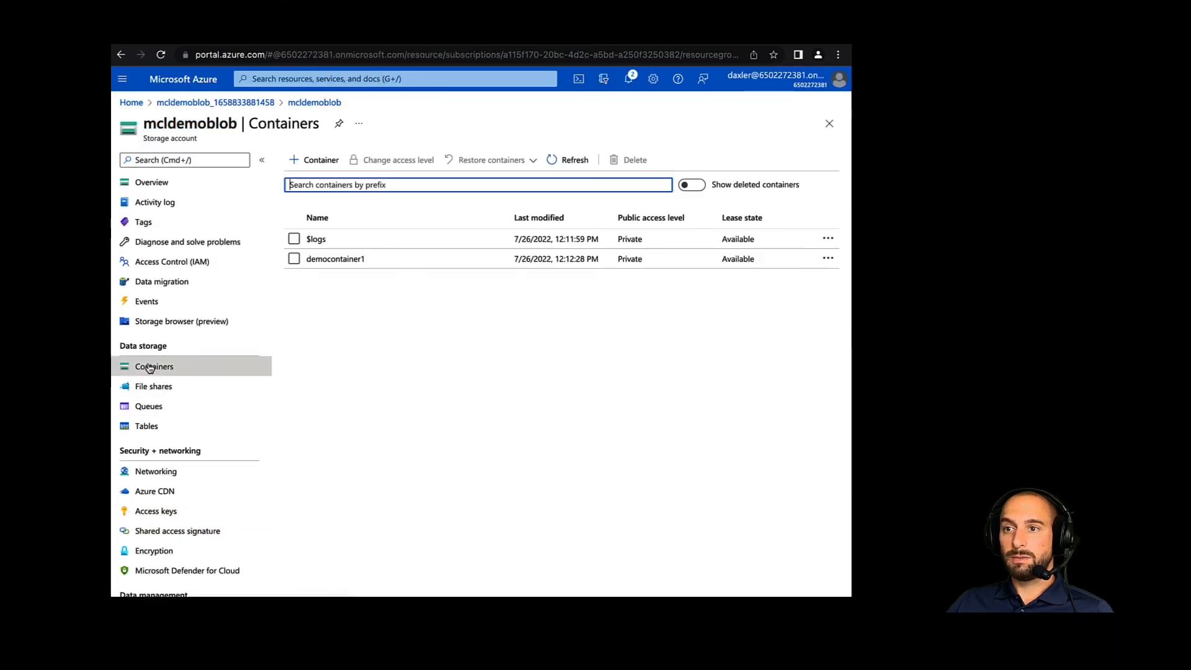
{"action": "left_click", "coordinate": [336, 260]}
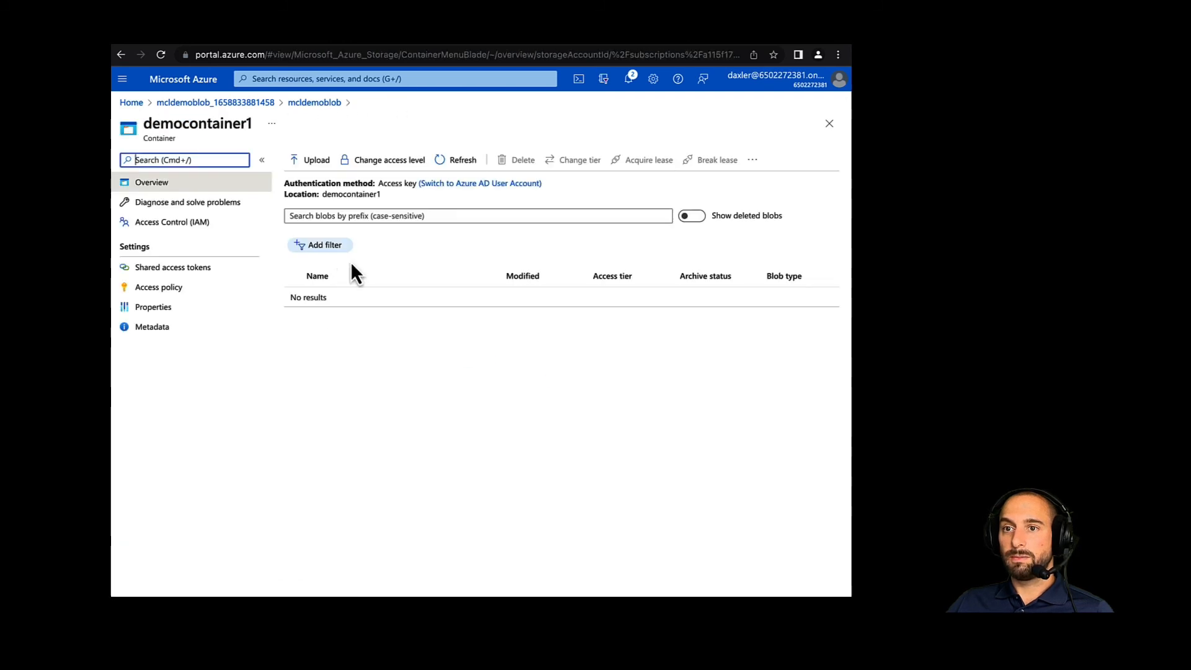
{"action": "left_click", "coordinate": [462, 162]}
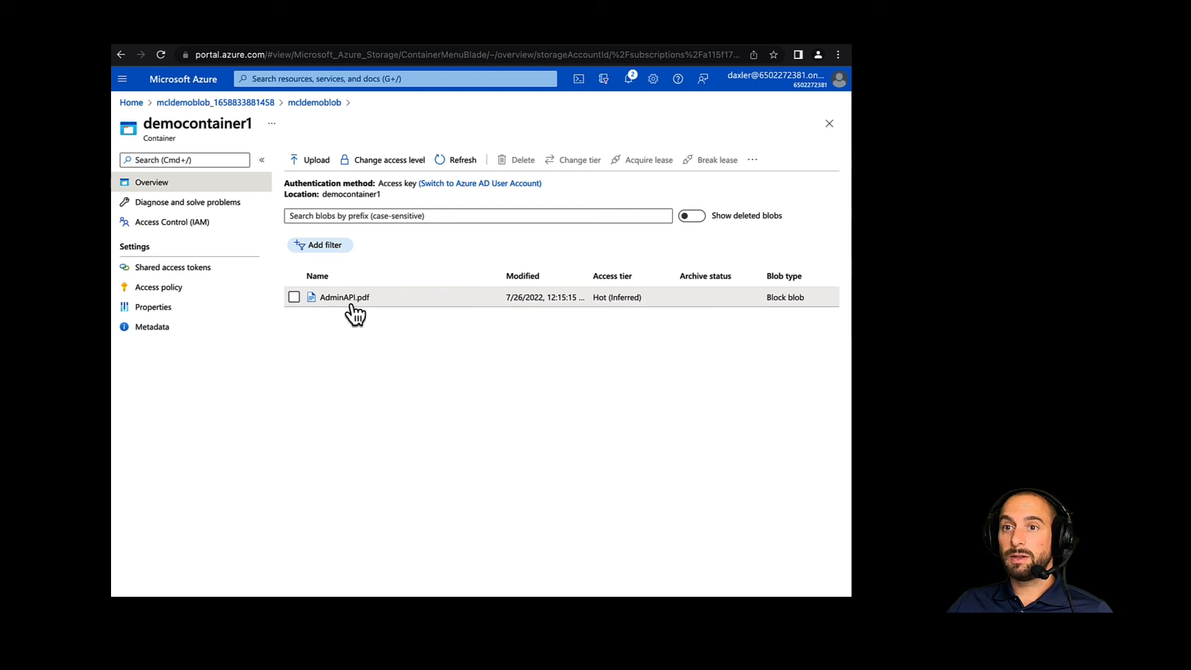
- Download the AdminAPI.pdf blob from democontainer1 and open the downloaded copy to check its contents
{"action": "left_click", "coordinate": [295, 299]}
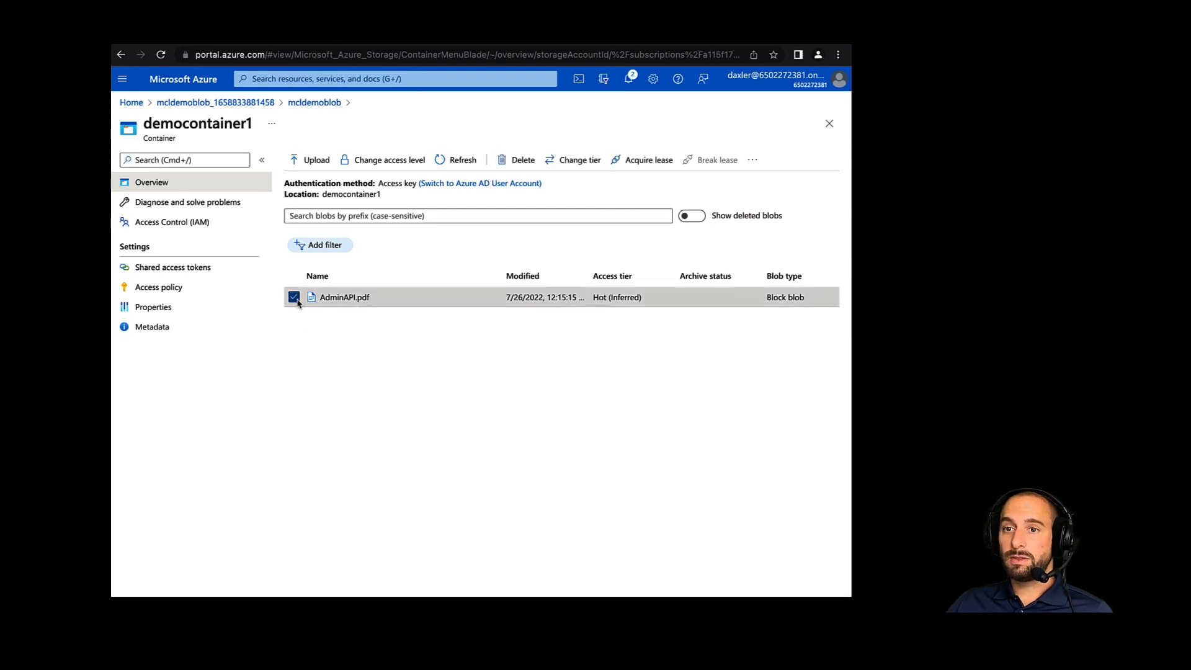
{"action": "left_click", "coordinate": [381, 299]}
{"action": "left_click", "coordinate": [404, 328]}
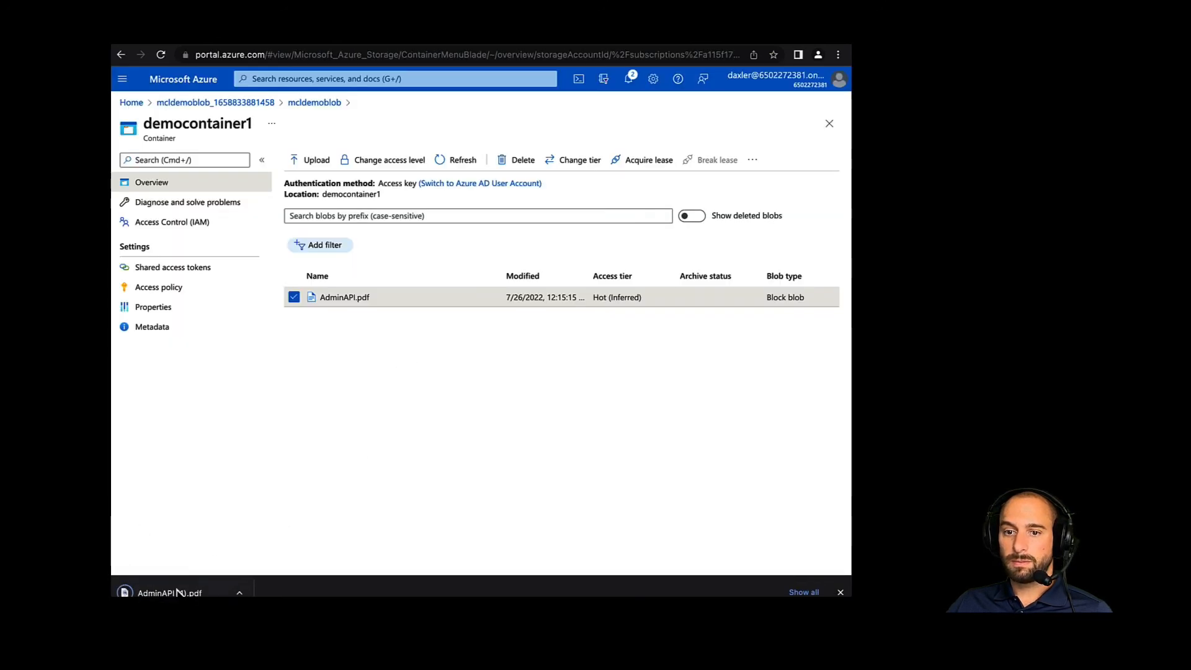
{"action": "left_click", "coordinate": [160, 592]}
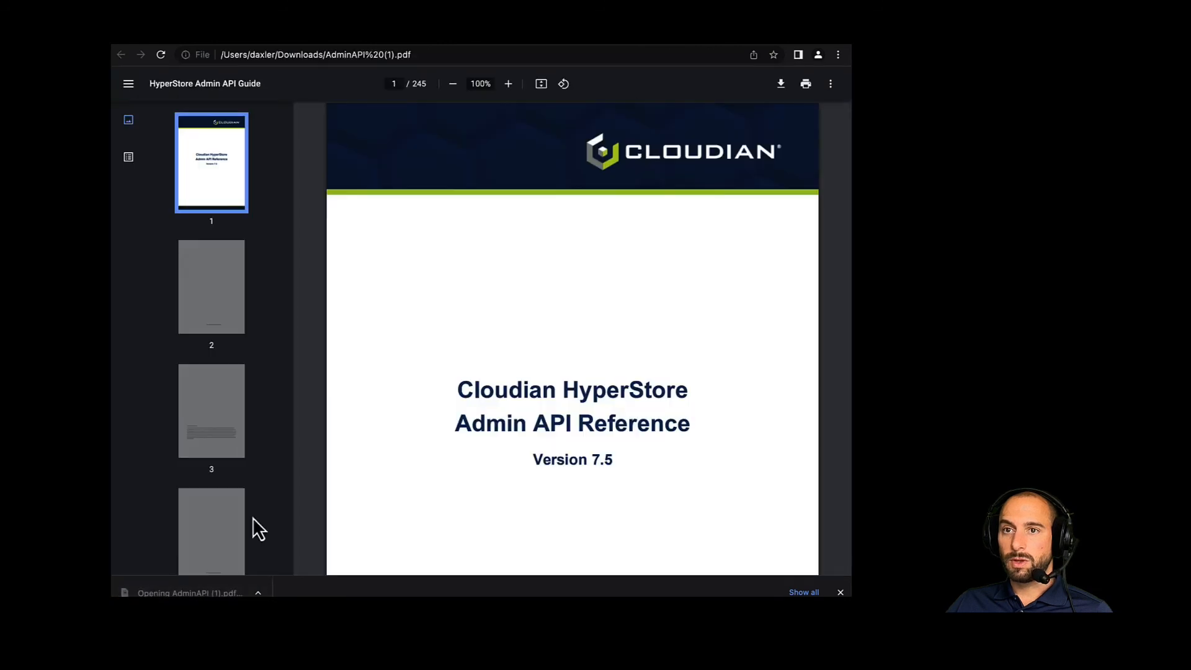
{"action": "scroll", "coordinate": [534, 446], "scroll_direction": "down", "scroll_amount": 3}
{"action": "scroll", "coordinate": [534, 444], "scroll_direction": "up", "scroll_amount": 3}
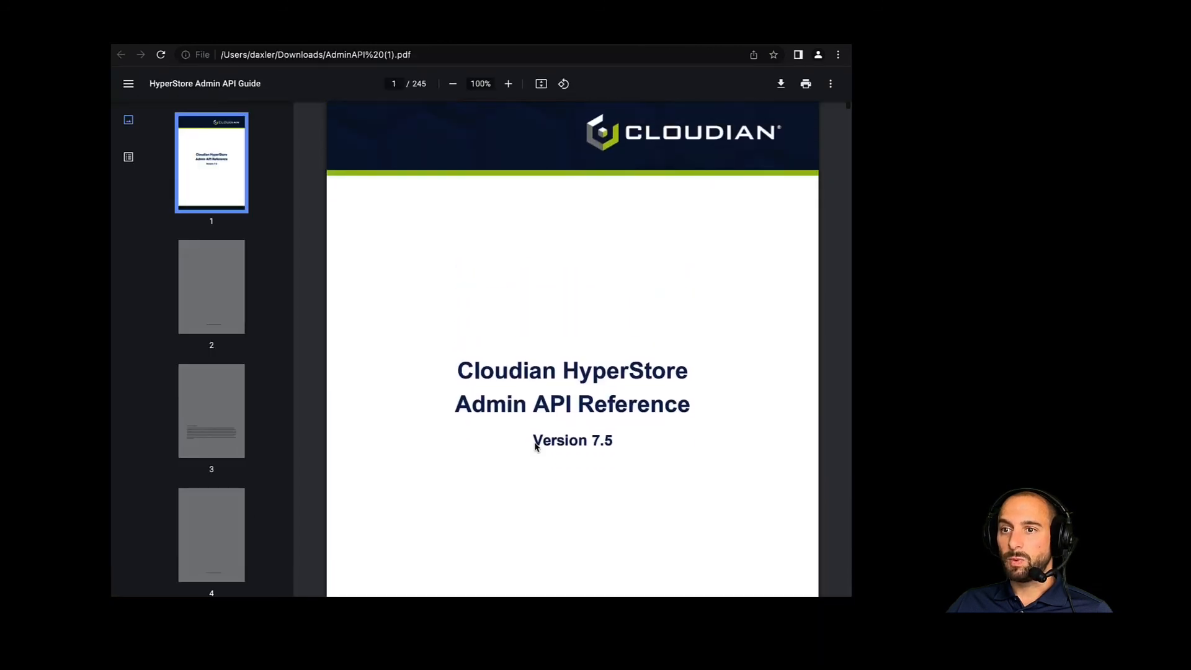
{"action": "scroll", "coordinate": [535, 445], "scroll_direction": "up", "scroll_amount": 1}
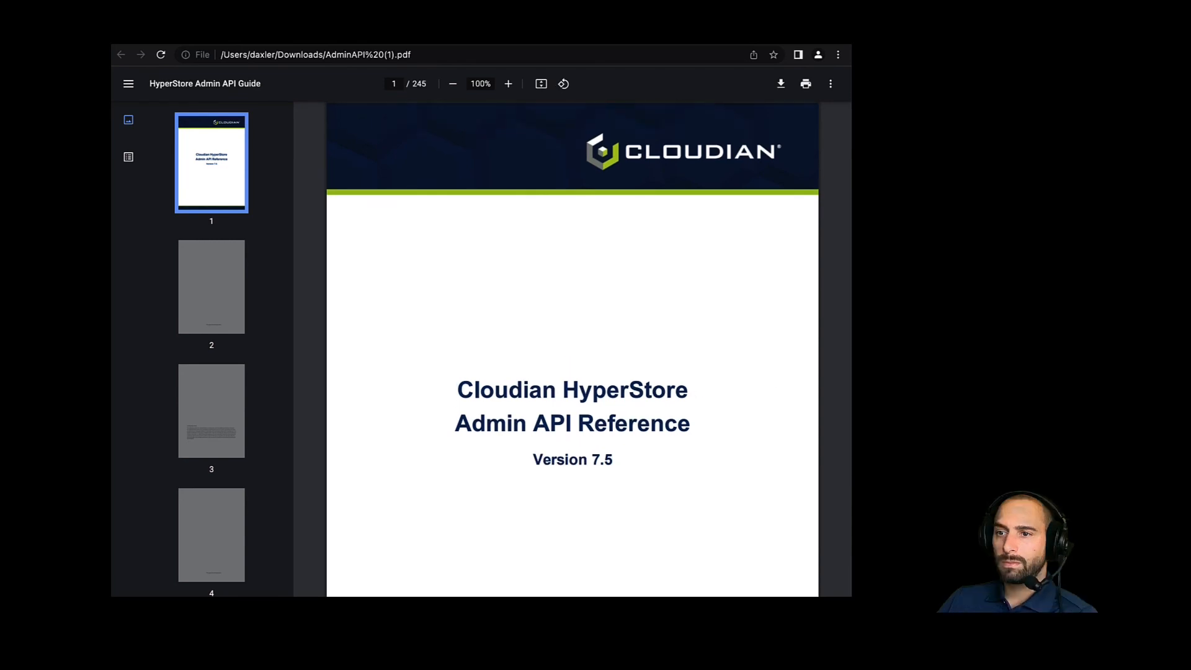